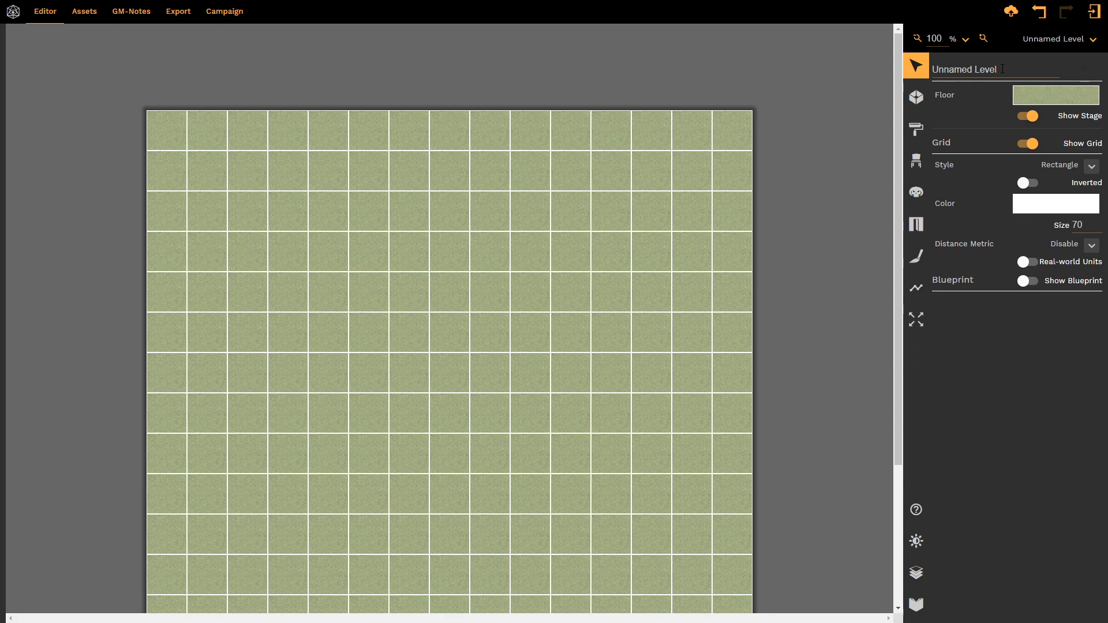
# Step: Rename the level to 'Ground level' and check the name in the level list
pyautogui.moveTo(1003, 69); pyautogui.dragTo(907, 67)
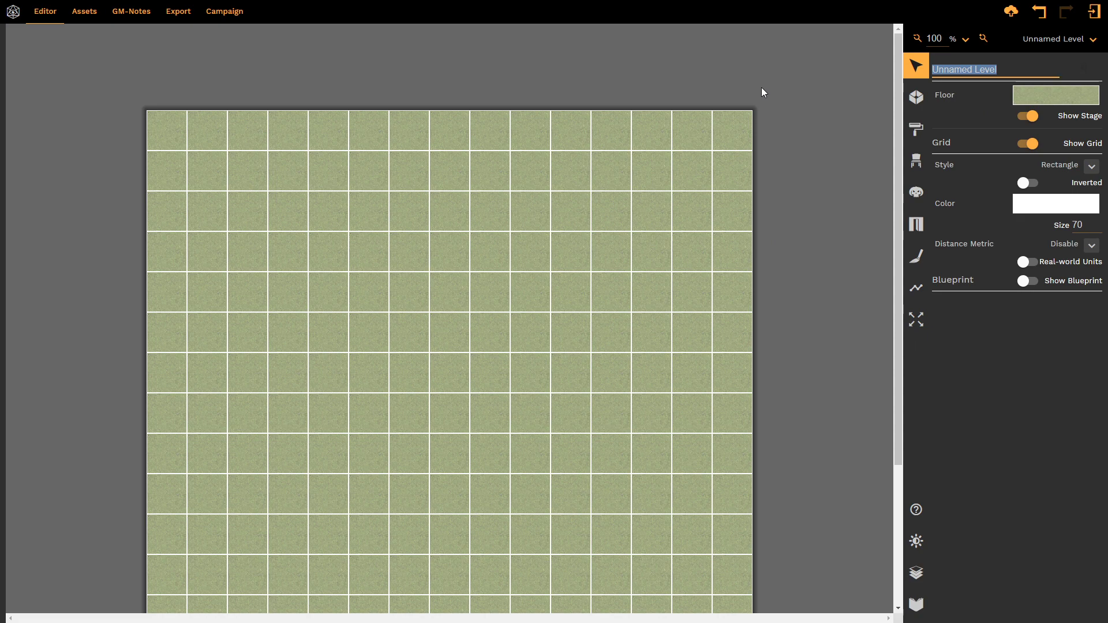
pyautogui.write('Ground level')
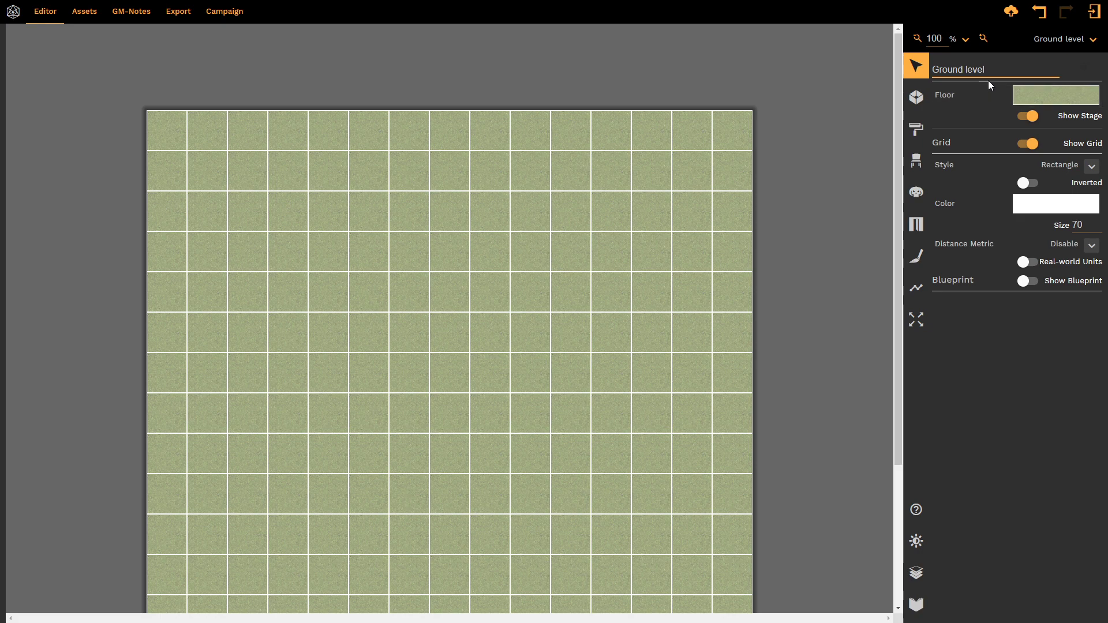
pyautogui.click(1095, 42)
pyautogui.click(1094, 42)
# Step: Apply the first dark 'ancient ruins' texture from Ground > Crypt to the floor
pyautogui.click(1026, 96)
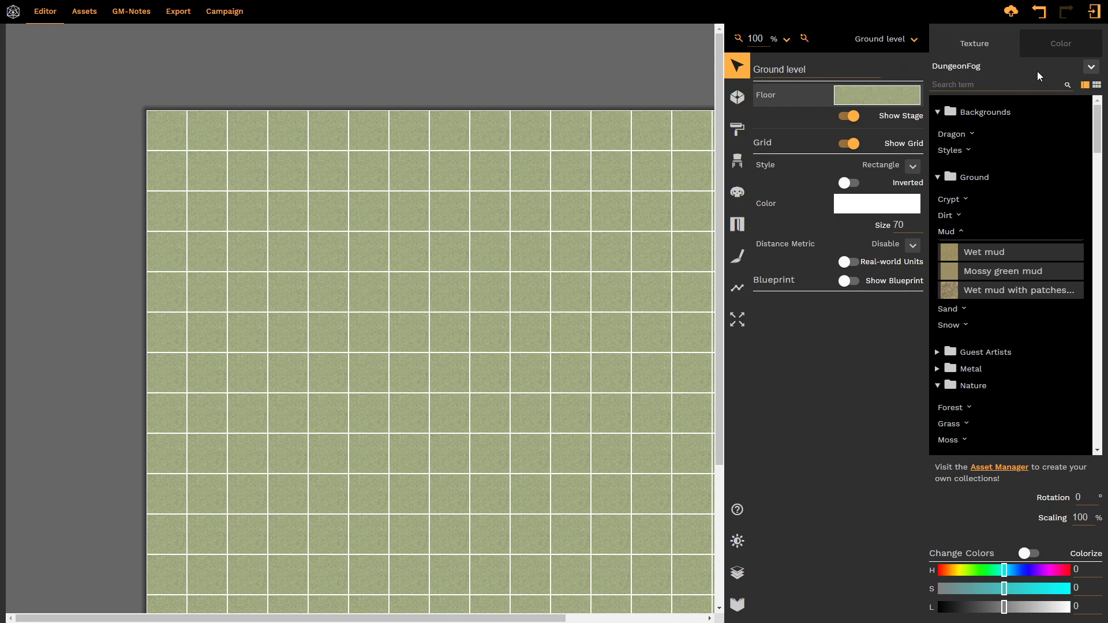
pyautogui.click(1091, 68)
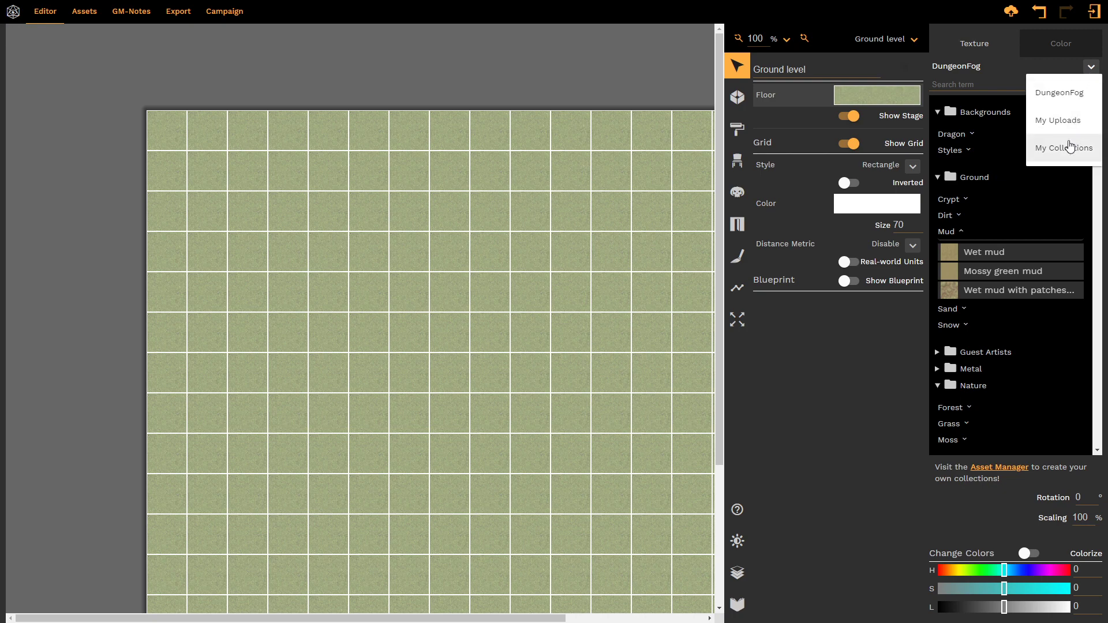
pyautogui.click(974, 205)
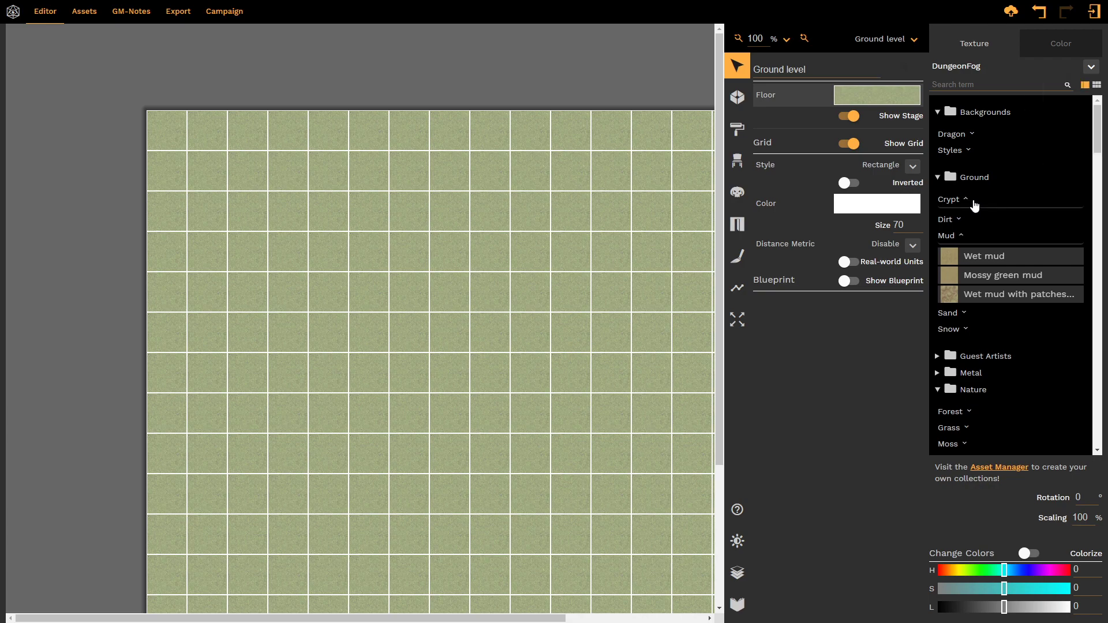
pyautogui.click(980, 319)
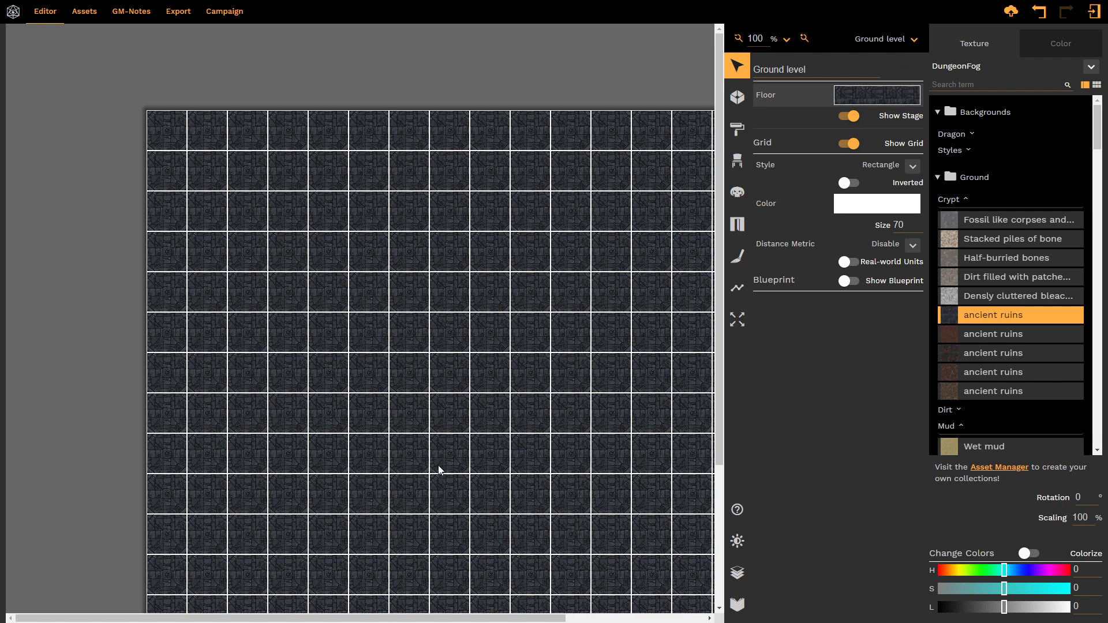
# Step: Turn off Show Grid and set the floor texture rotation to 25
pyautogui.click(846, 145)
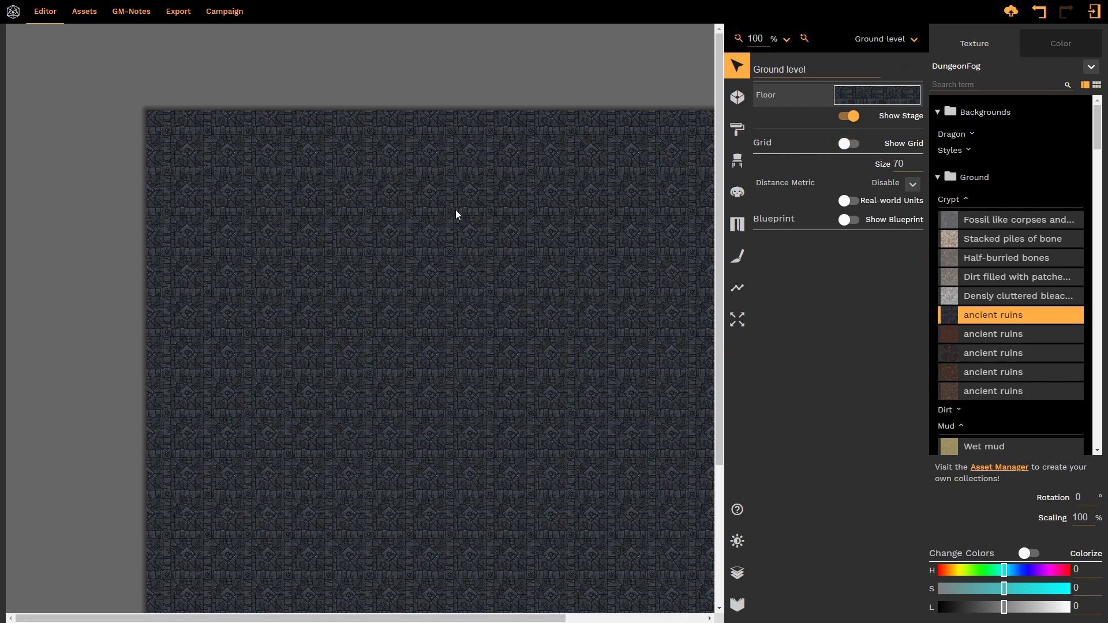
pyautogui.click(1076, 499)
pyautogui.write('25')
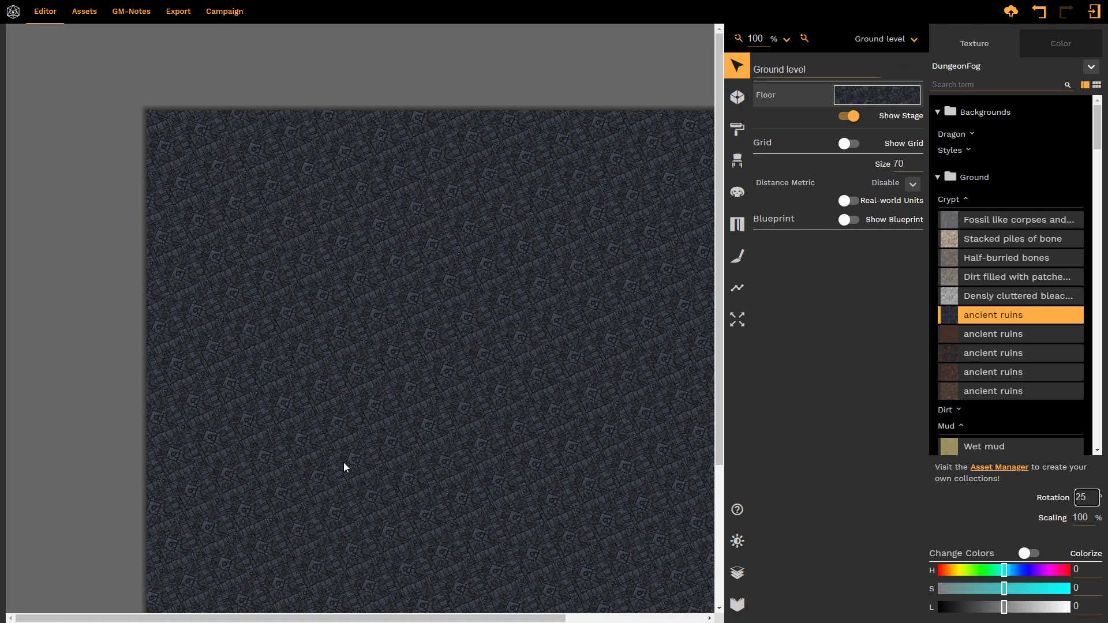
pyautogui.press('Return')
# Step: Set floor texture rotation to 0, try 50% and 300% scaling, then return scaling to 100%
pyautogui.write('0')
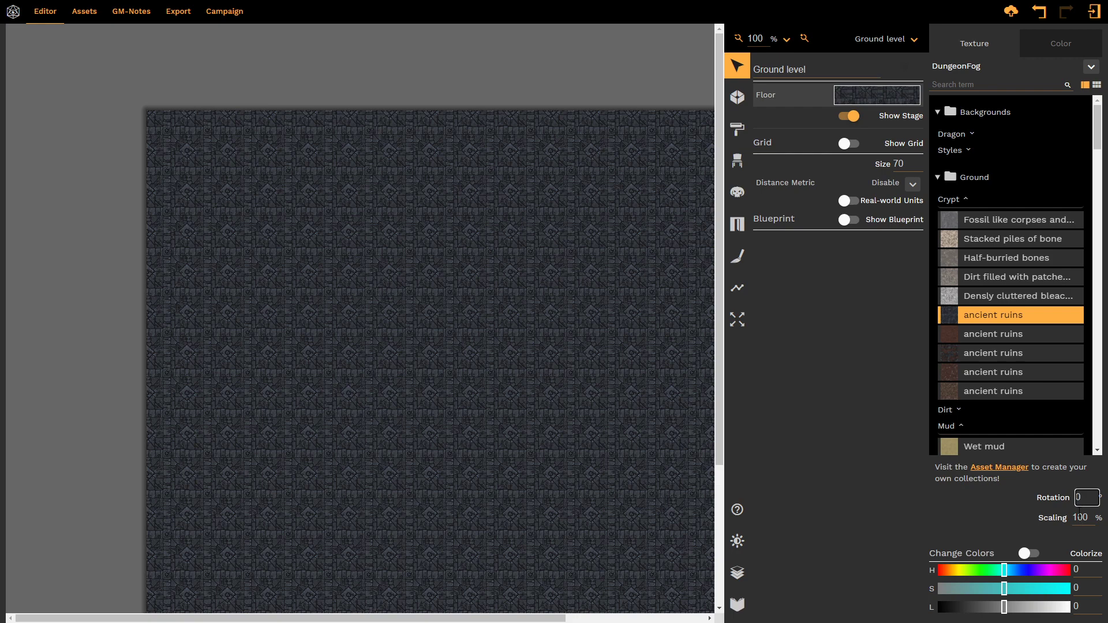
pyautogui.moveTo(1078, 517); pyautogui.dragTo(943, 525)
pyautogui.write('0')
pyautogui.write('5')
pyautogui.press('Return')
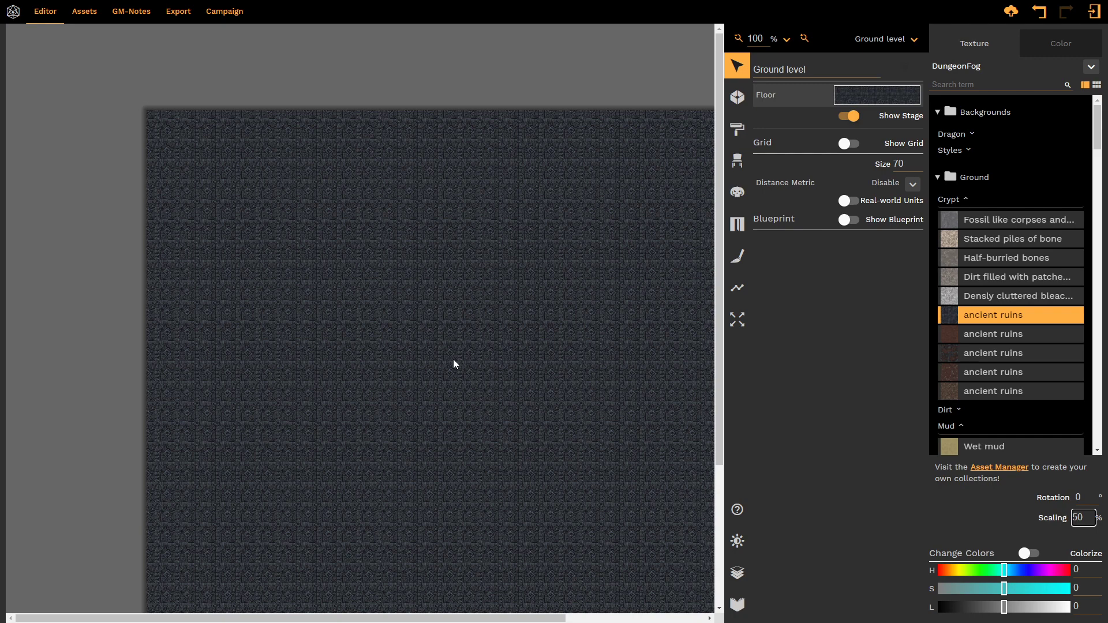
pyautogui.press('BackSpace')
pyautogui.write('300')
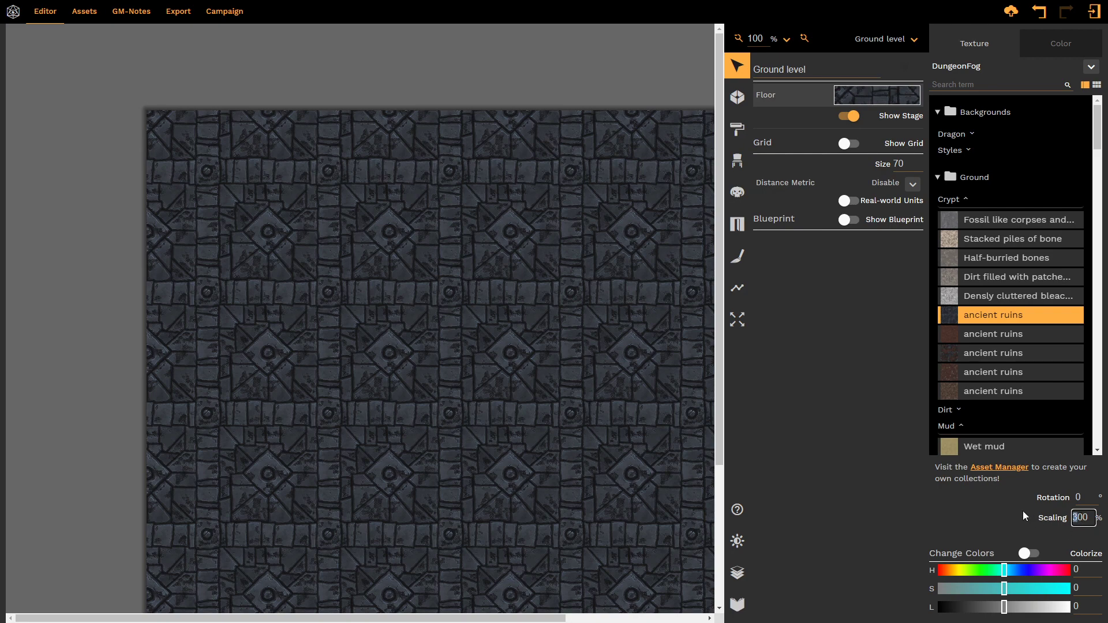
pyautogui.write('1')
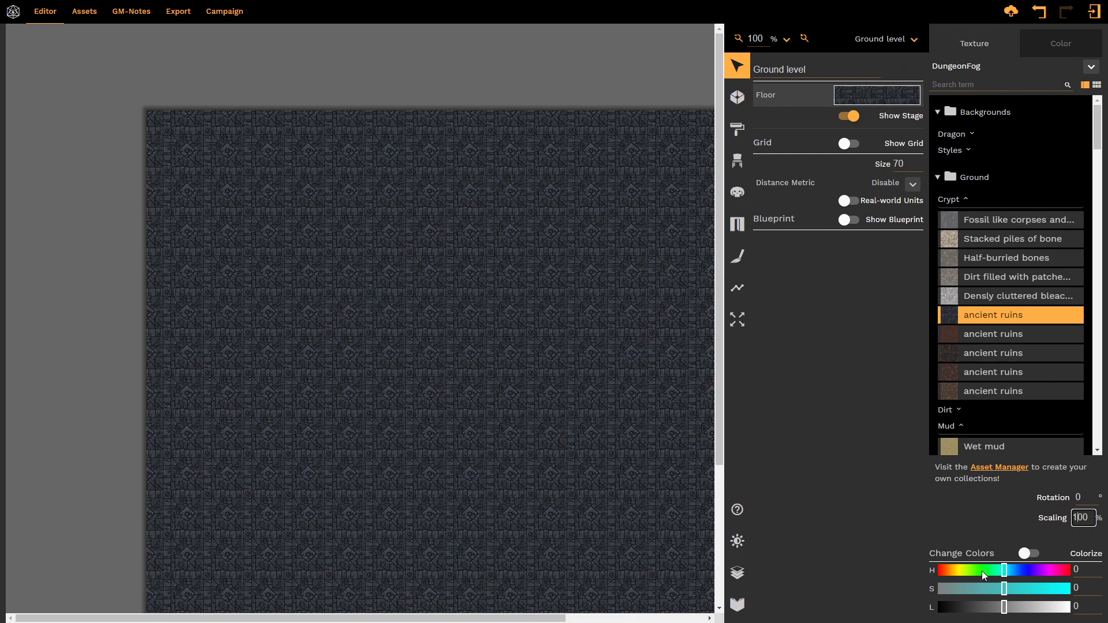
# Step: Set the Change Colors H slider to -64 for an olive-green tint on the ruins floor
pyautogui.click(982, 570)
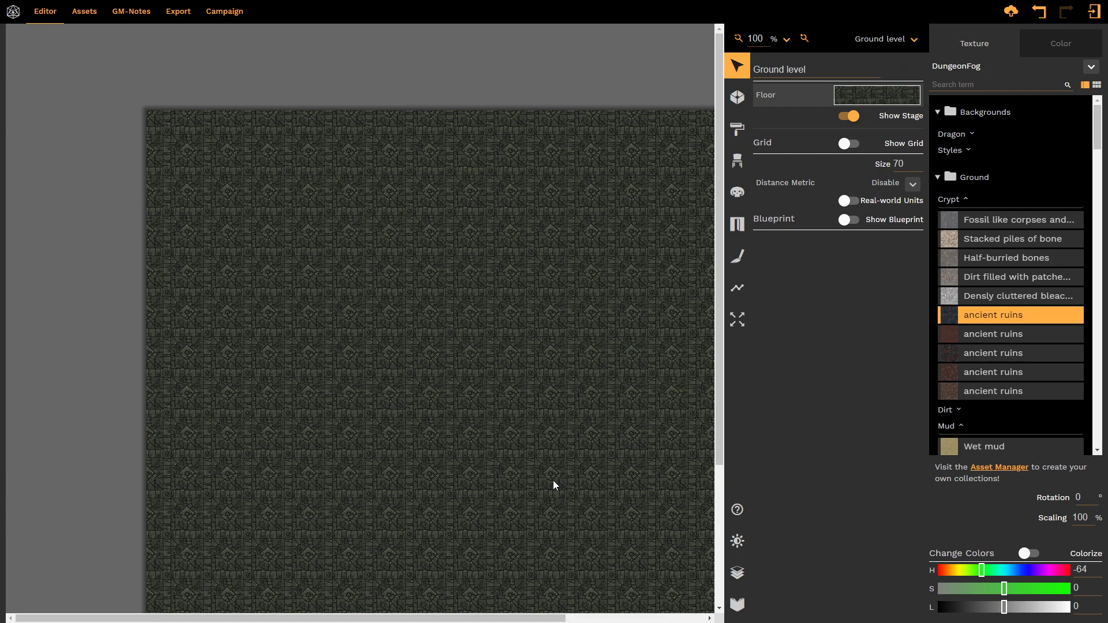
# Step: Reset hue to 0, experiment with Colorize tints and H/S/L, then disable Colorize and show the grid
pyautogui.click(1005, 571)
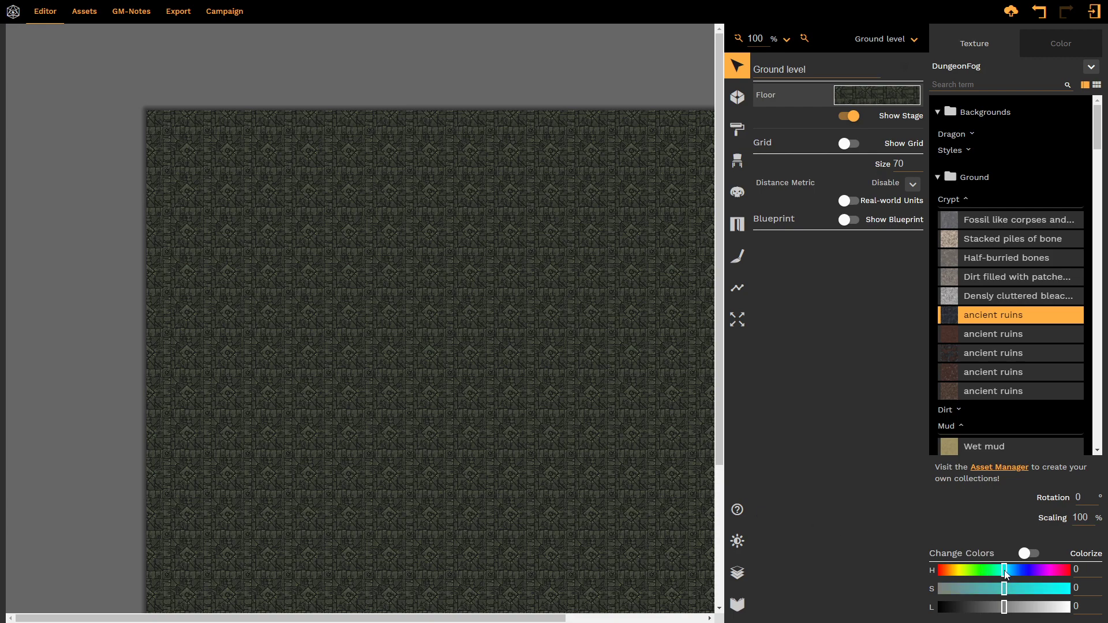
pyautogui.click(1036, 555)
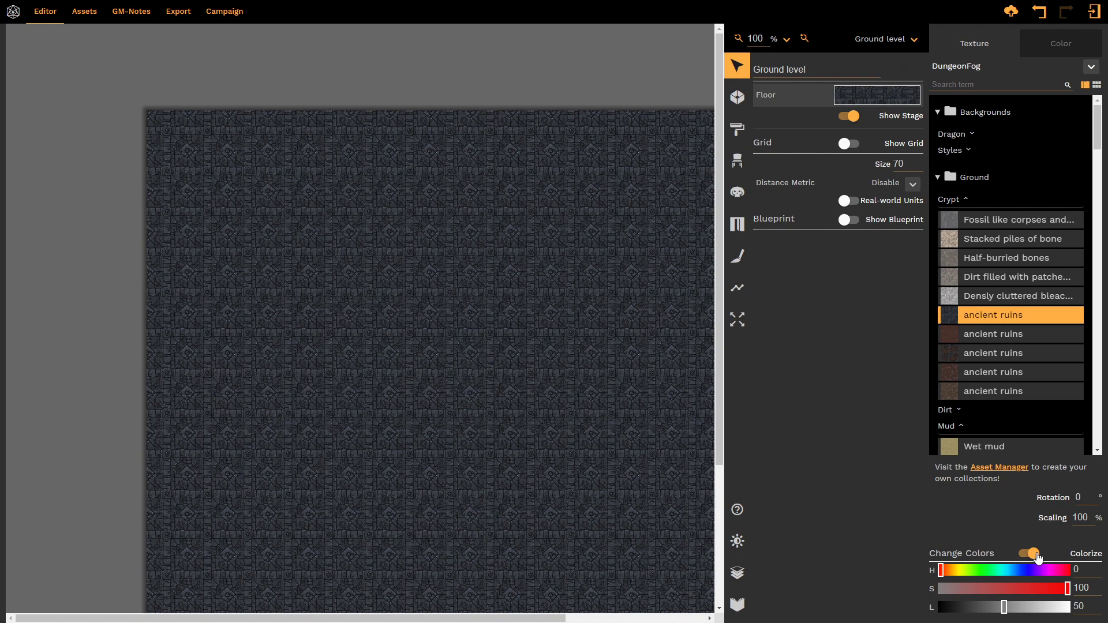
pyautogui.click(978, 570)
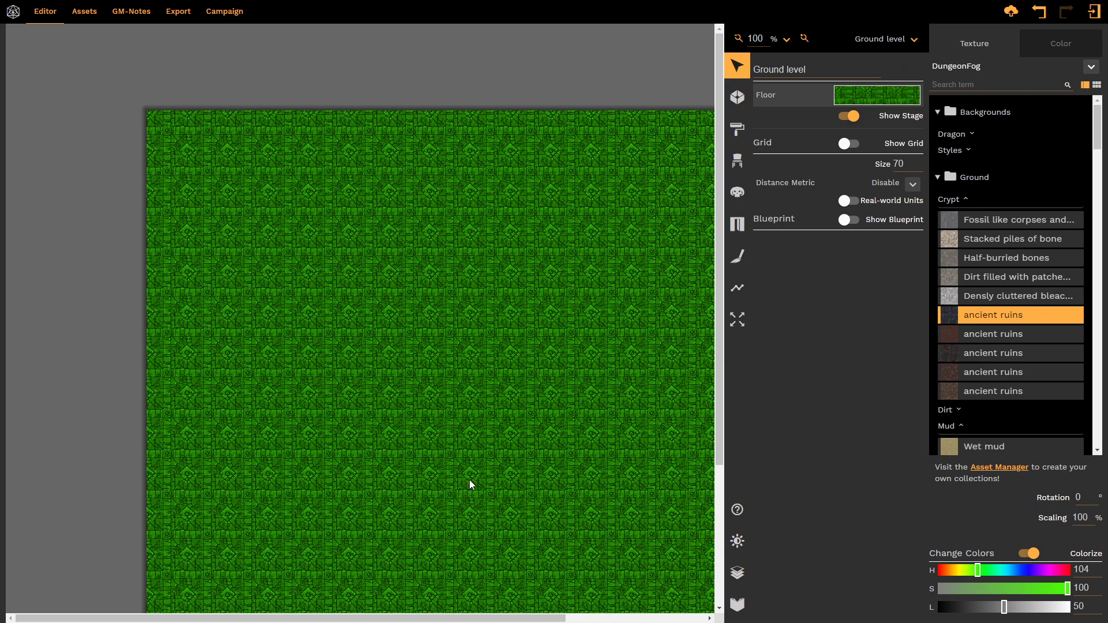
pyautogui.click(981, 570)
pyautogui.moveTo(1002, 569); pyautogui.dragTo(1035, 570)
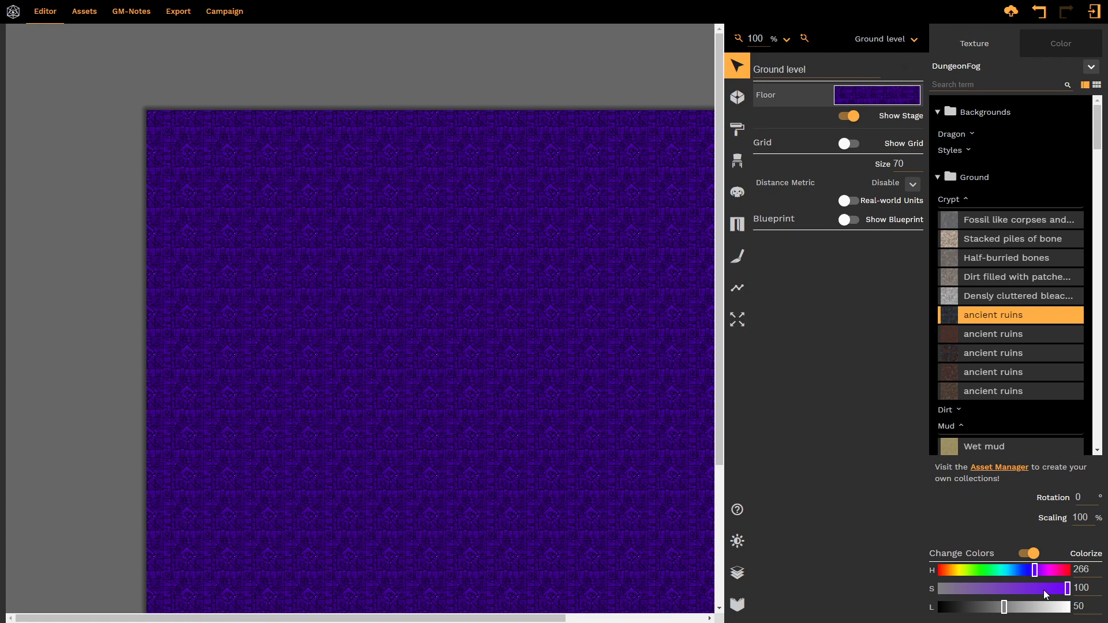
pyautogui.moveTo(1044, 595); pyautogui.dragTo(965, 588)
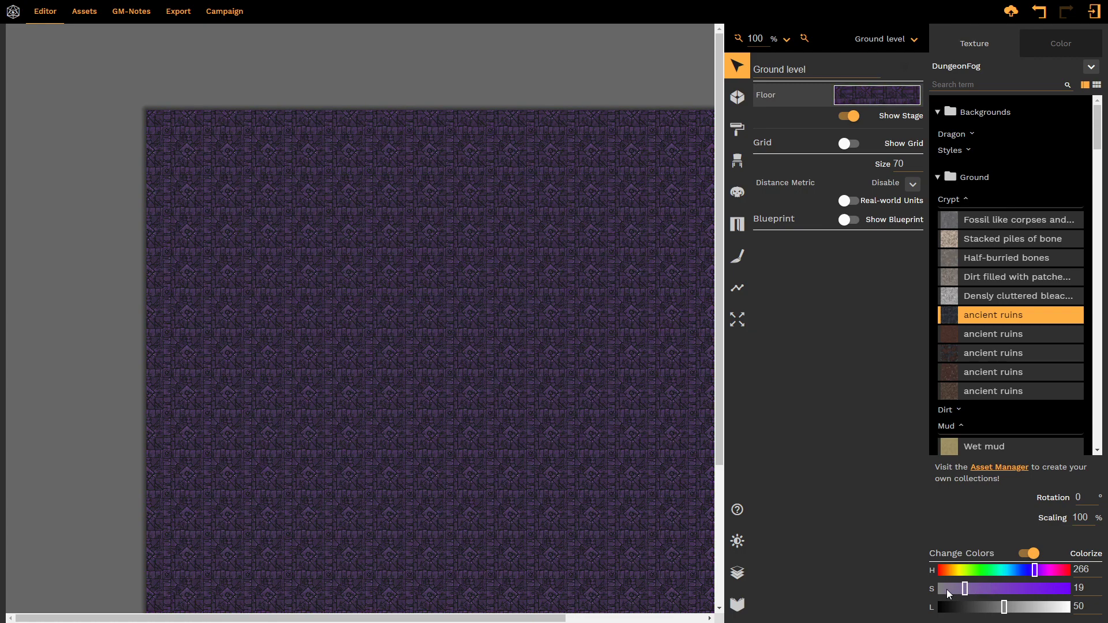
pyautogui.click(945, 591)
pyautogui.click(1004, 588)
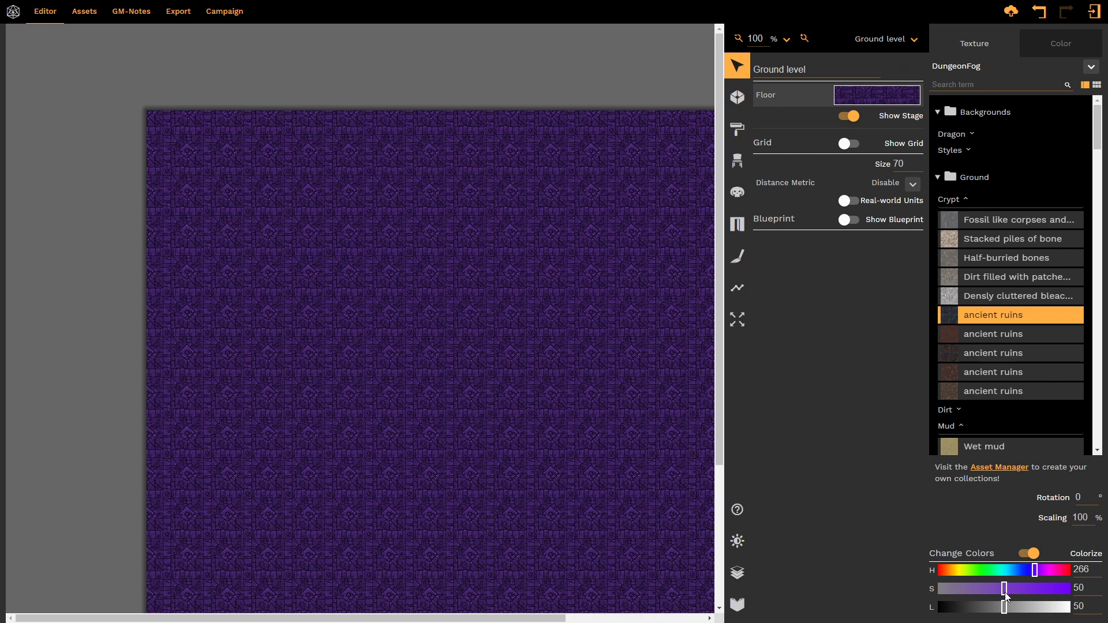
pyautogui.moveTo(1027, 608); pyautogui.dragTo(964, 611)
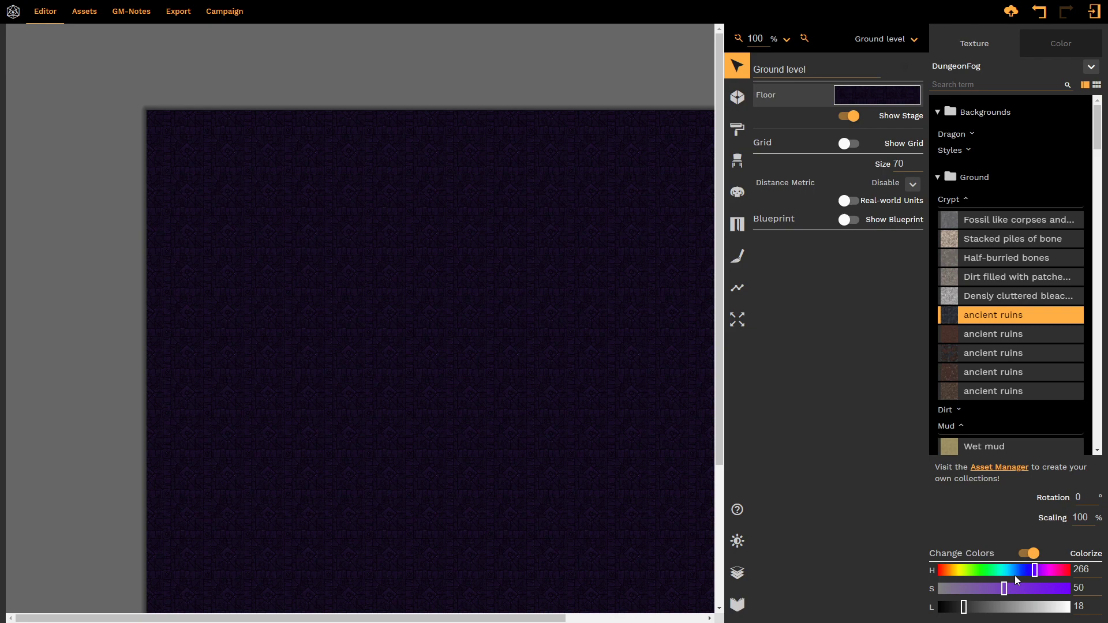
pyautogui.click(1028, 554)
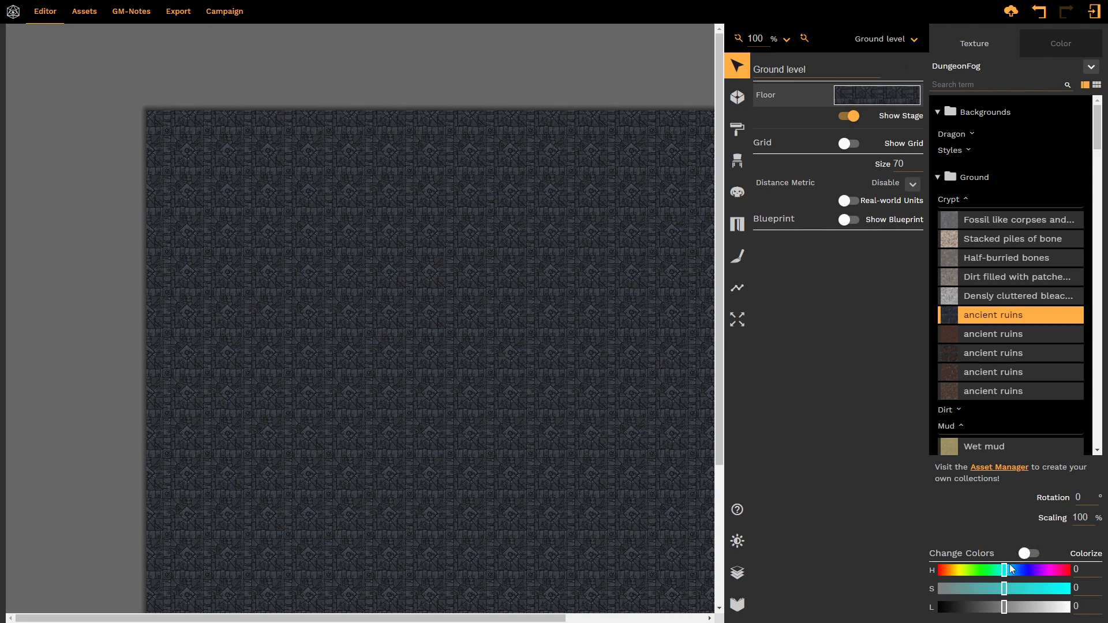
pyautogui.press('g')
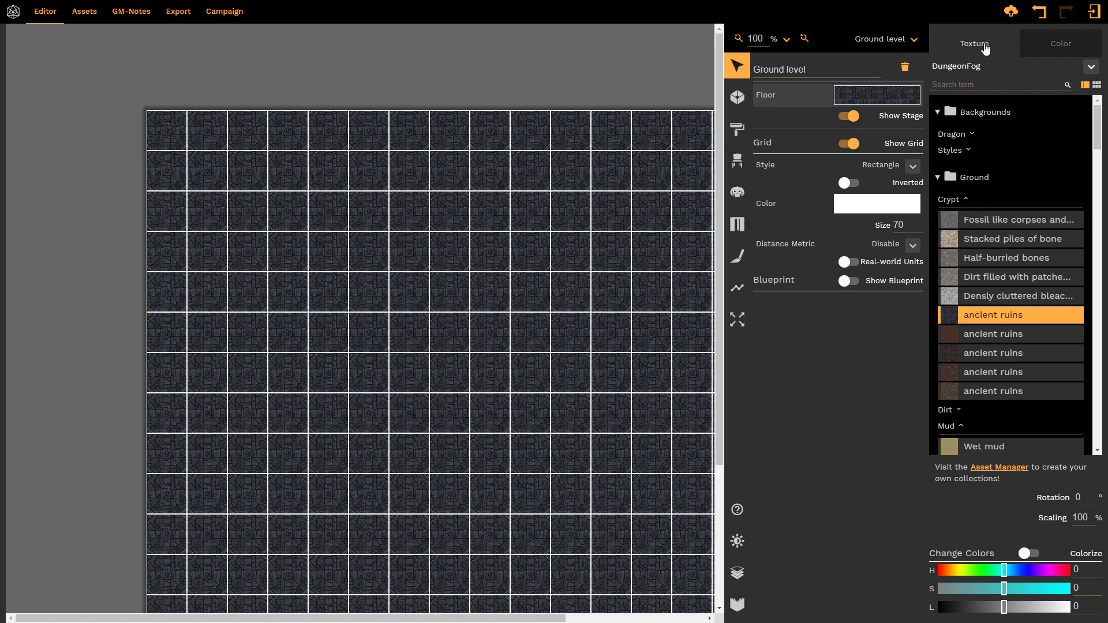
# Step: Try plain floor colours: brown, magenta, purple, dark blue, teal and green
pyautogui.click(1045, 42)
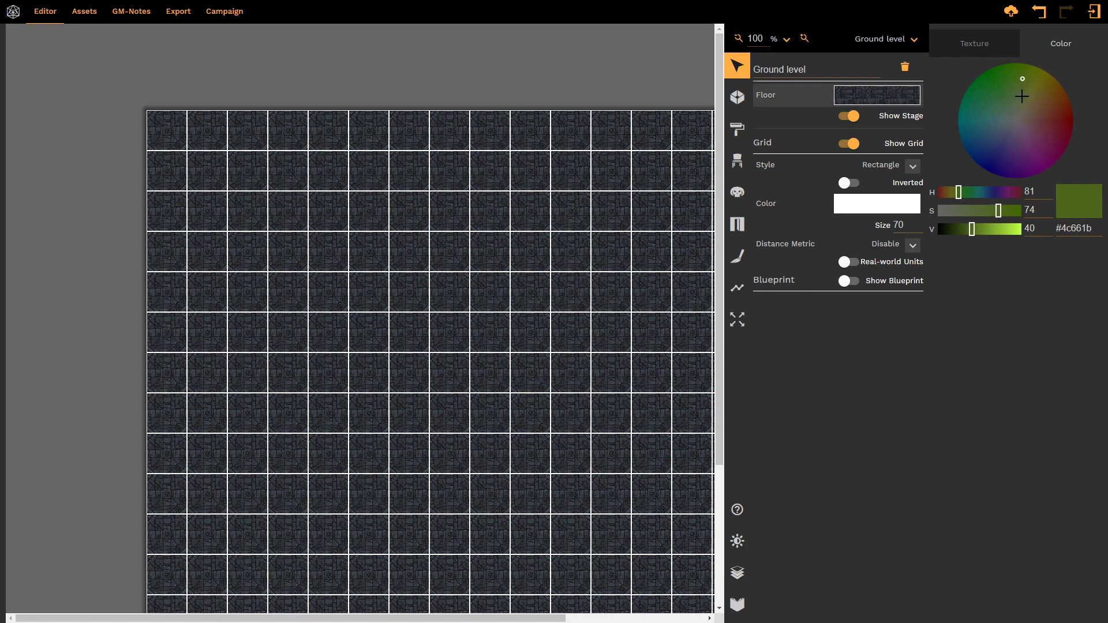
pyautogui.click(1043, 97)
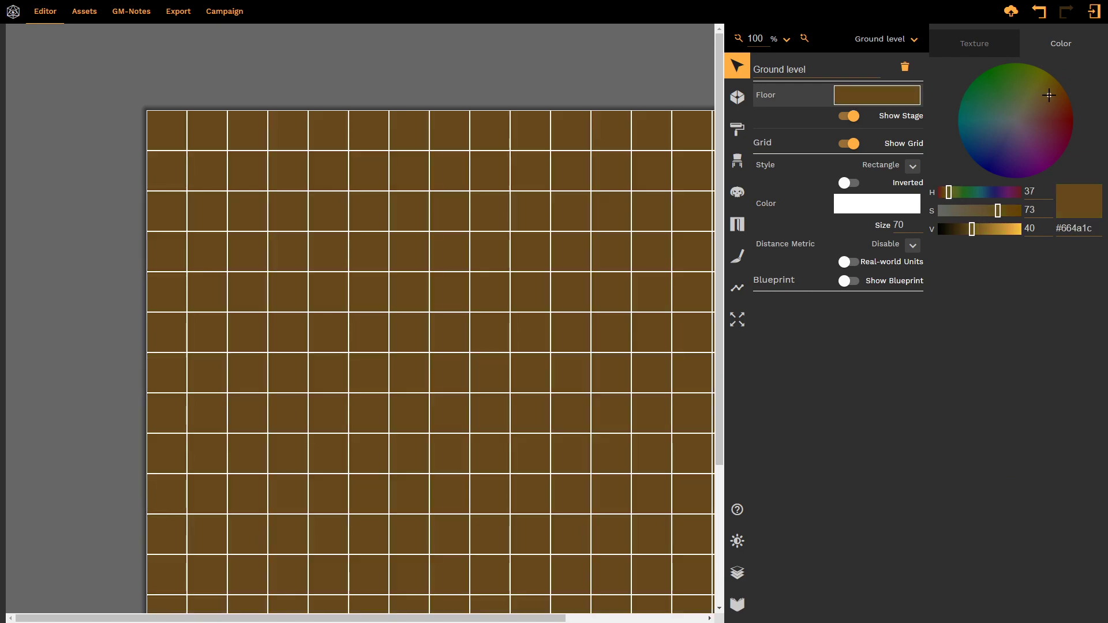
pyautogui.click(1041, 135)
pyautogui.click(1017, 158)
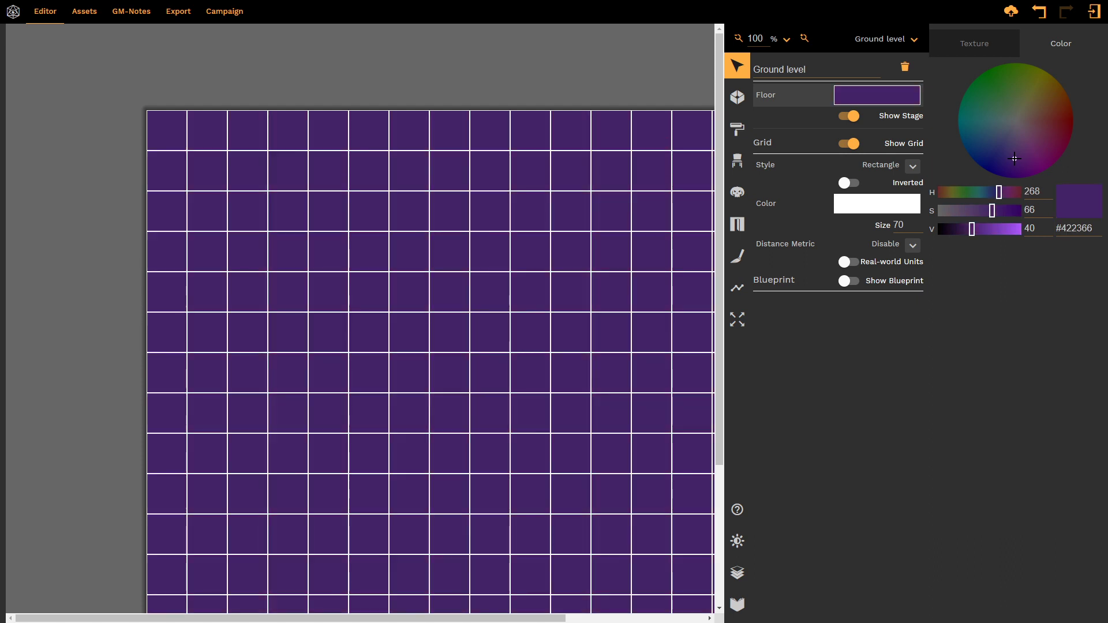
pyautogui.click(983, 147)
pyautogui.click(983, 120)
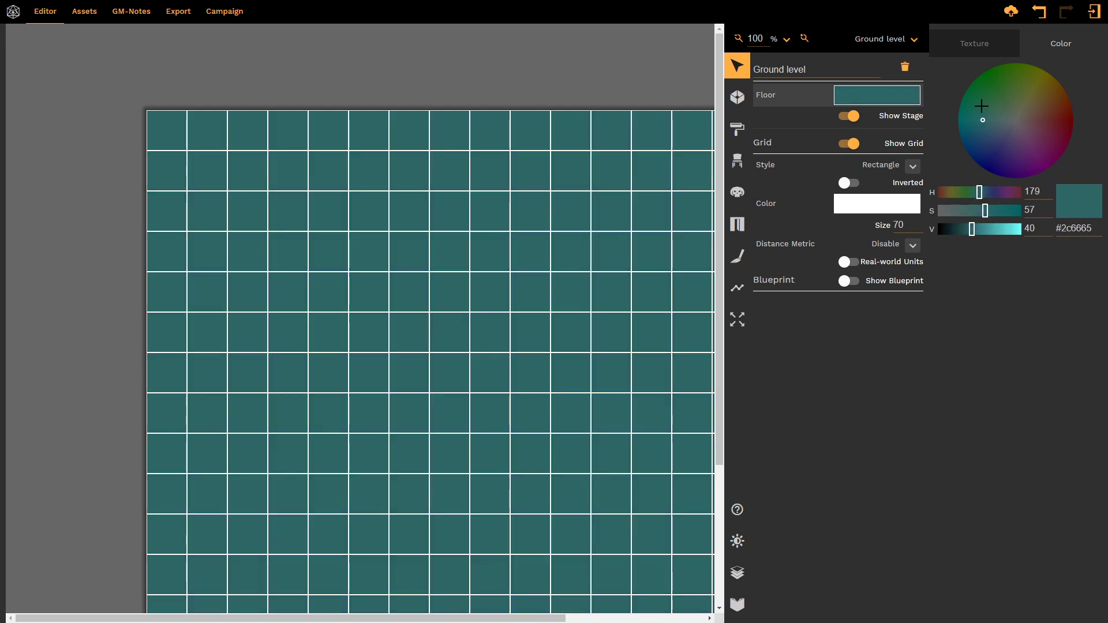
pyautogui.click(1017, 79)
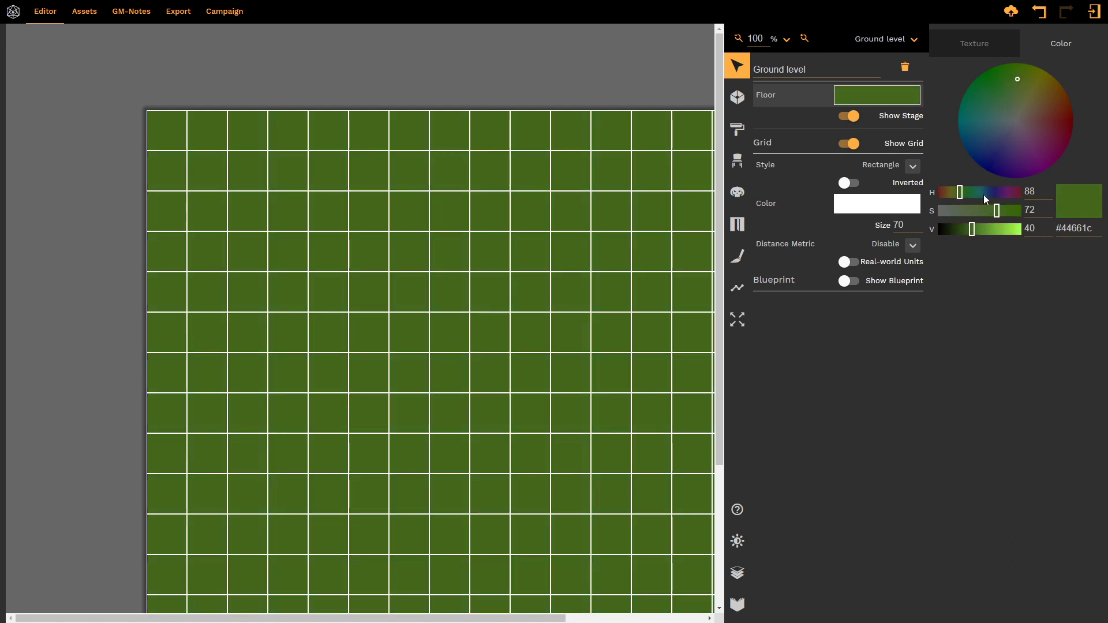
# Step: Adjust the plain floor colour's saturation, brightness and hue, ending on blue
pyautogui.moveTo(990, 215)
pyautogui.mouseDown()
pyautogui.moveTo(974, 213)
pyautogui.moveTo(974, 224)
pyautogui.mouseUp()
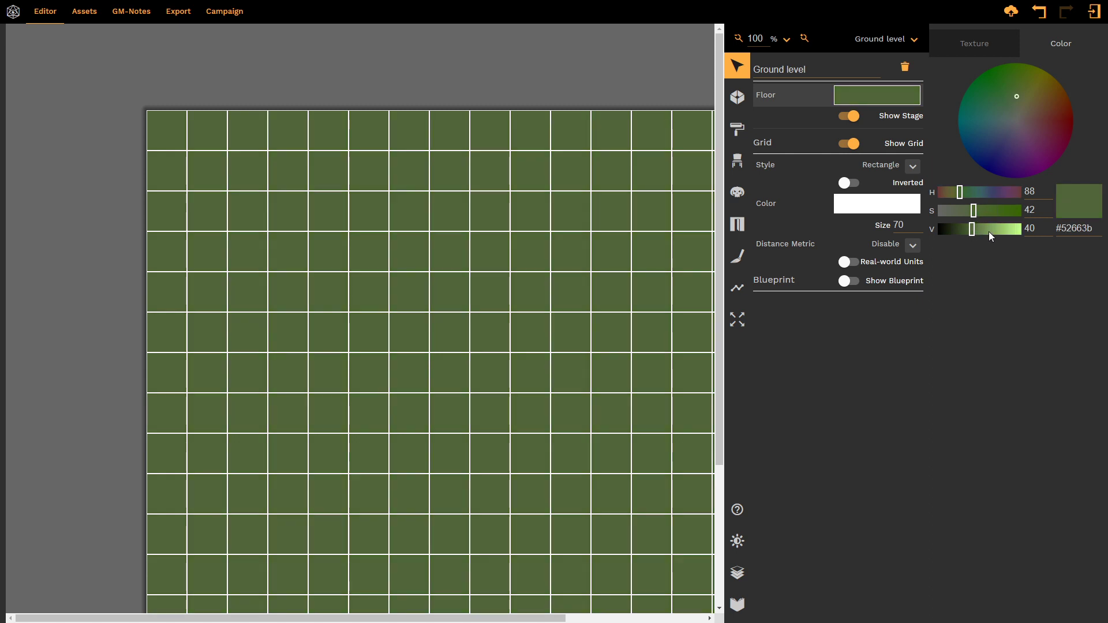
pyautogui.click(993, 229)
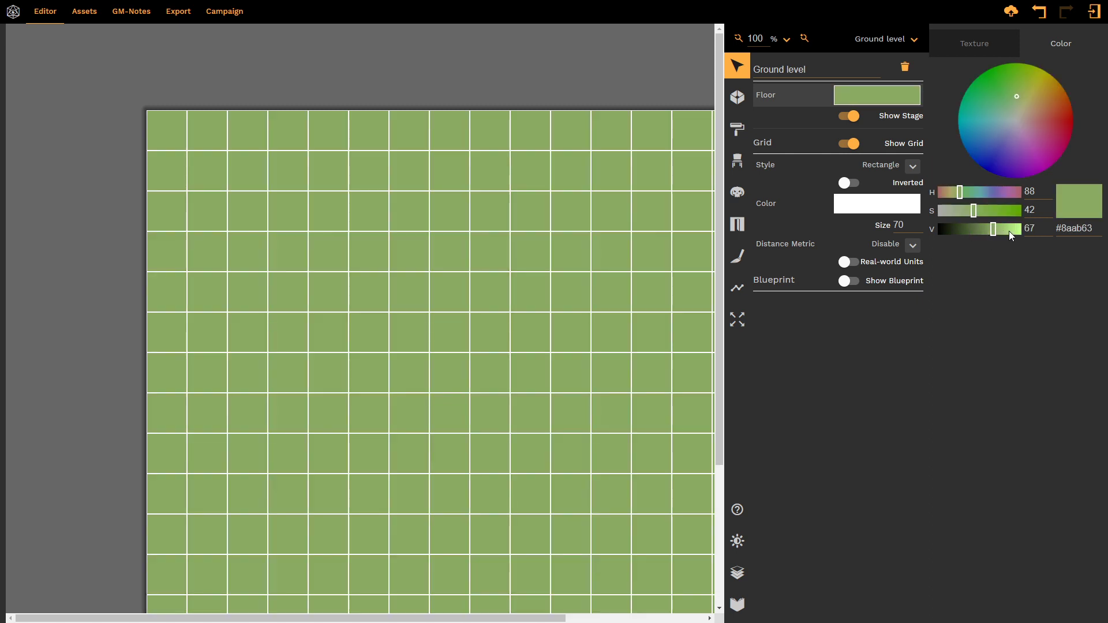
pyautogui.click(954, 230)
pyautogui.click(1002, 229)
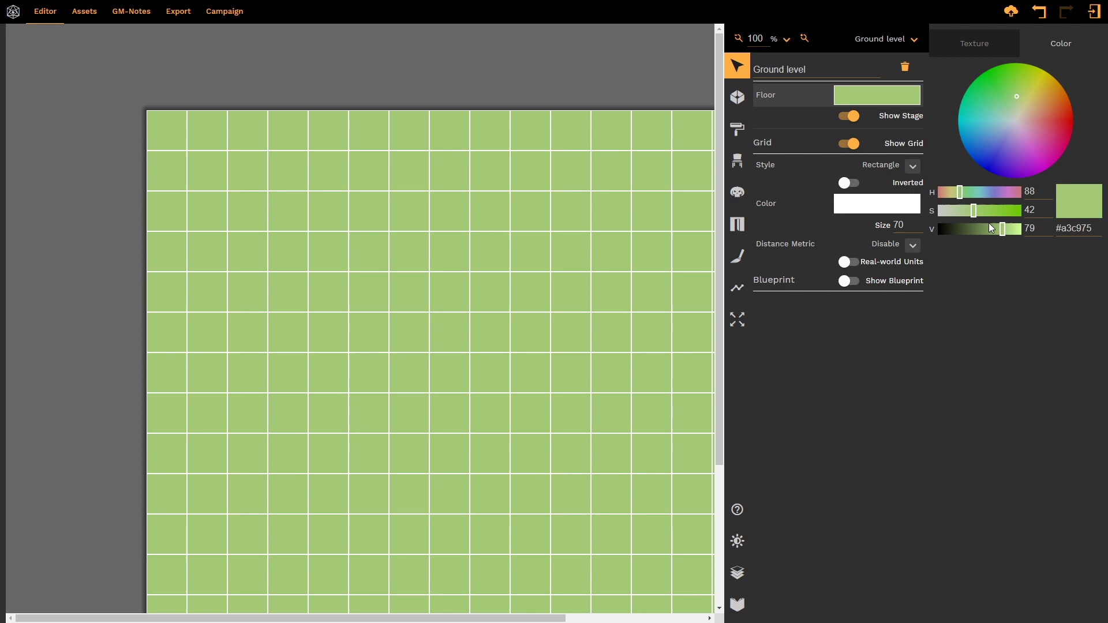
pyautogui.click(954, 212)
pyautogui.click(1006, 210)
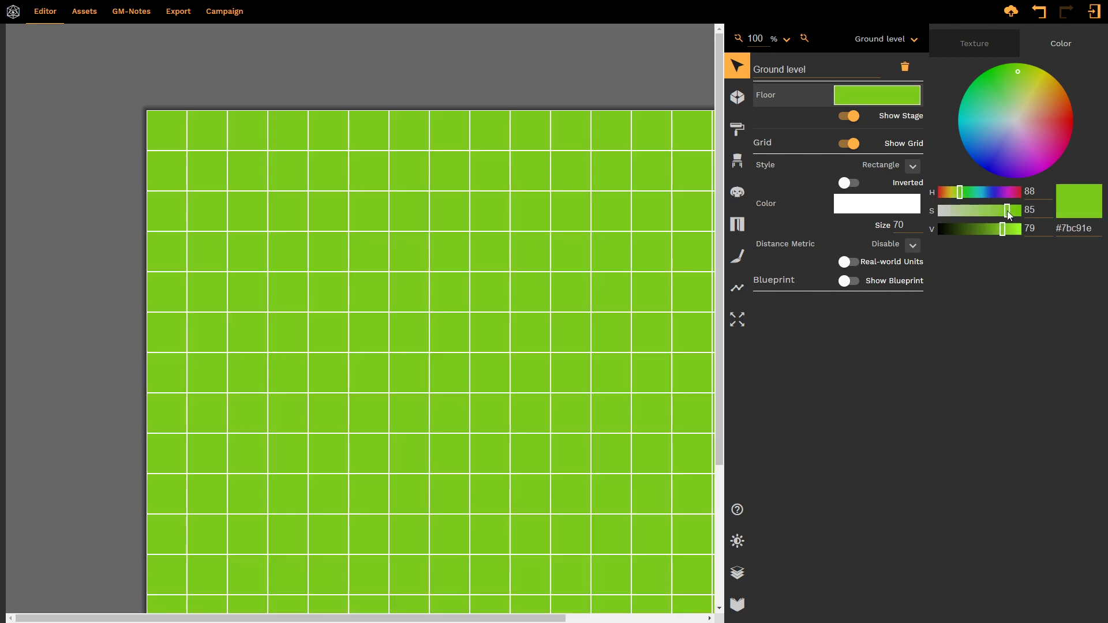
pyautogui.moveTo(978, 195); pyautogui.dragTo(1002, 191)
pyautogui.click(958, 192)
pyautogui.click(982, 191)
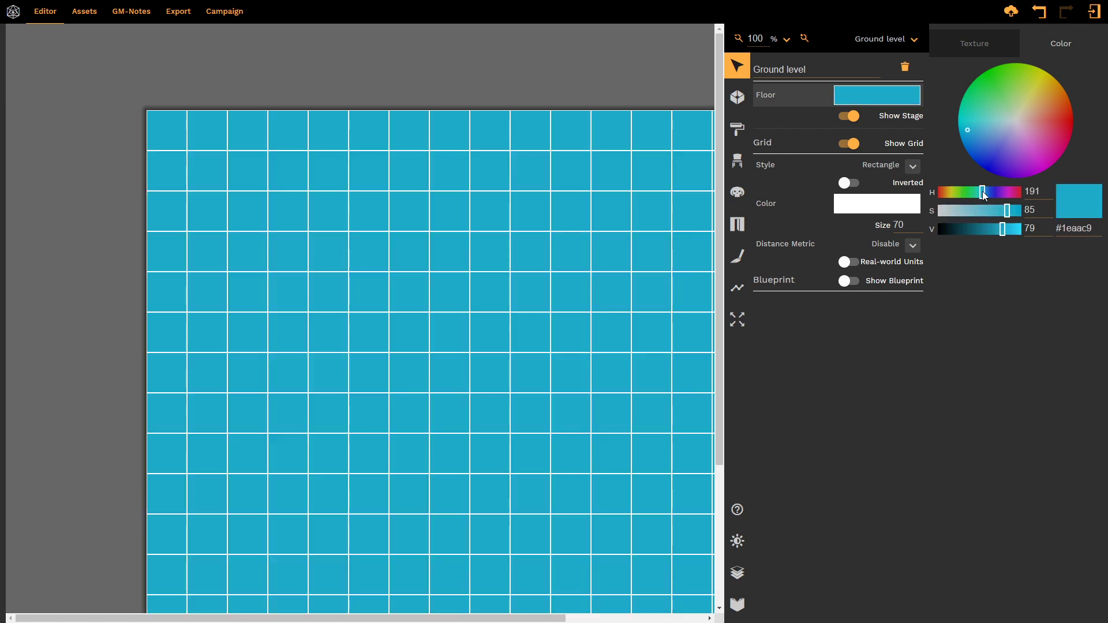
# Step: Apply the grey 'Densely cluttered' bleached bones Crypt texture to the floor
pyautogui.click(968, 50)
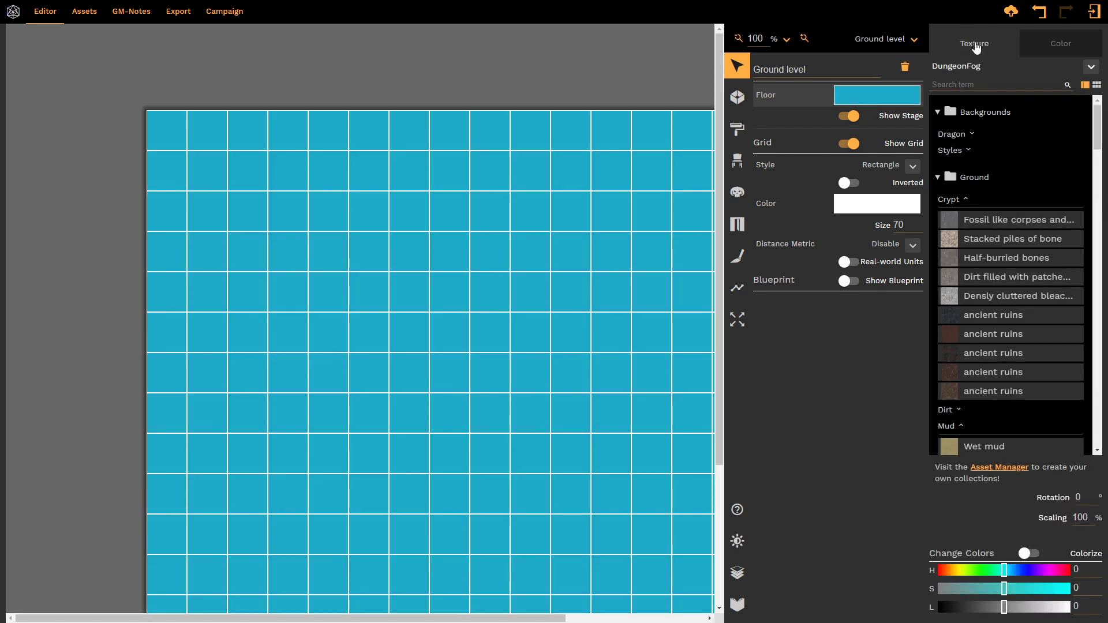
pyautogui.click(998, 297)
pyautogui.click(998, 297)
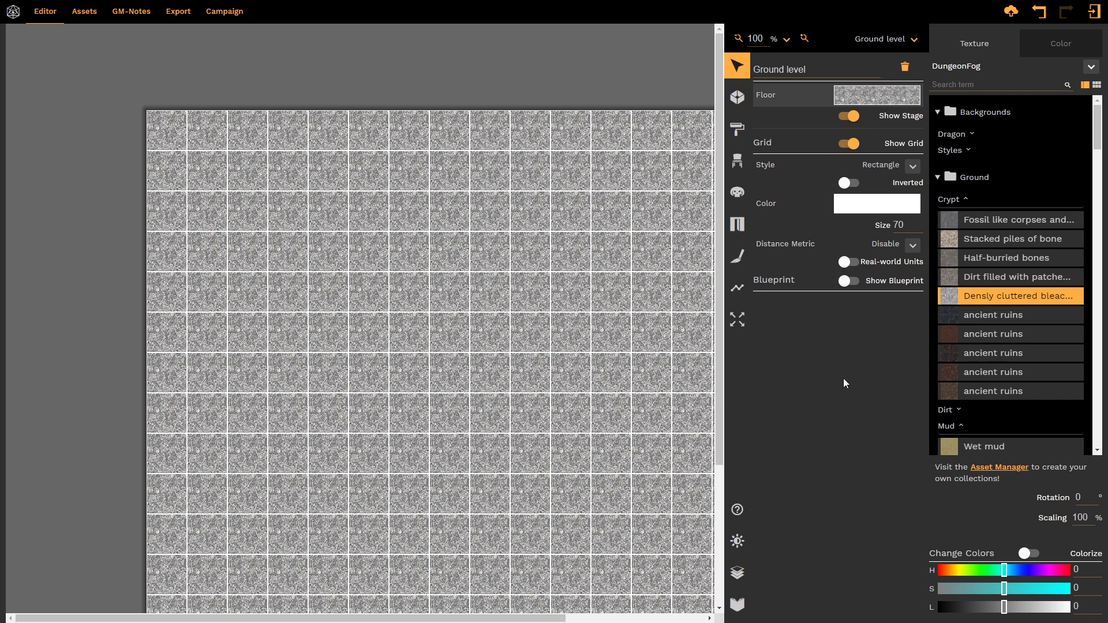
# Step: Change the bone texture's Scaling value from 100 to 300
pyautogui.moveTo(1079, 517); pyautogui.dragTo(1027, 527)
pyautogui.write('3')
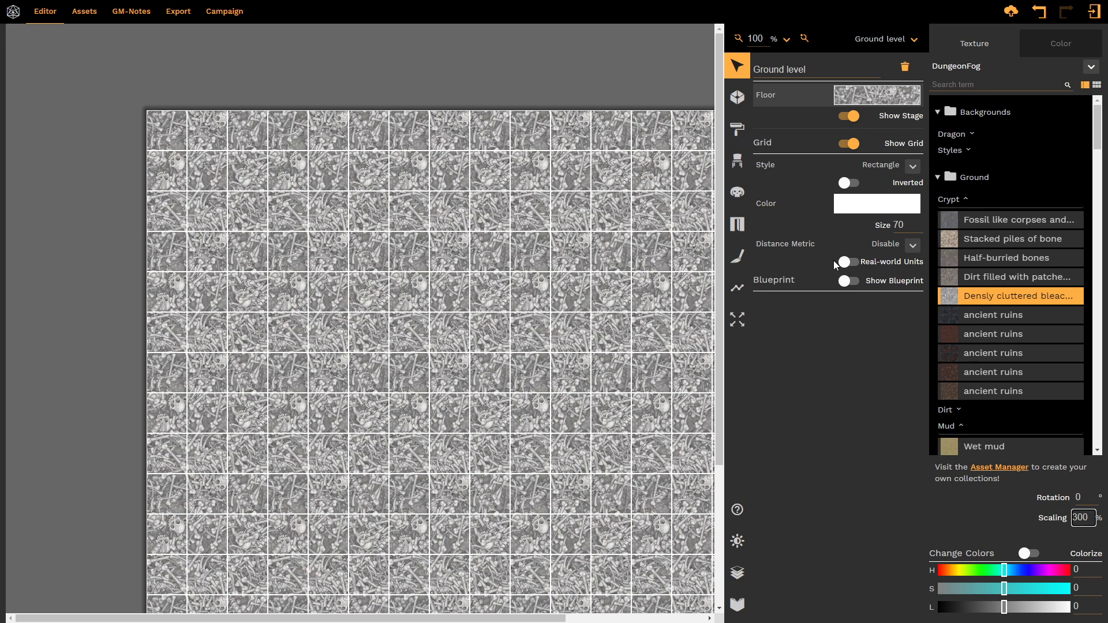
# Step: Close the texture browser, then hide and re-show the stage to view the bone floor
pyautogui.click(785, 95)
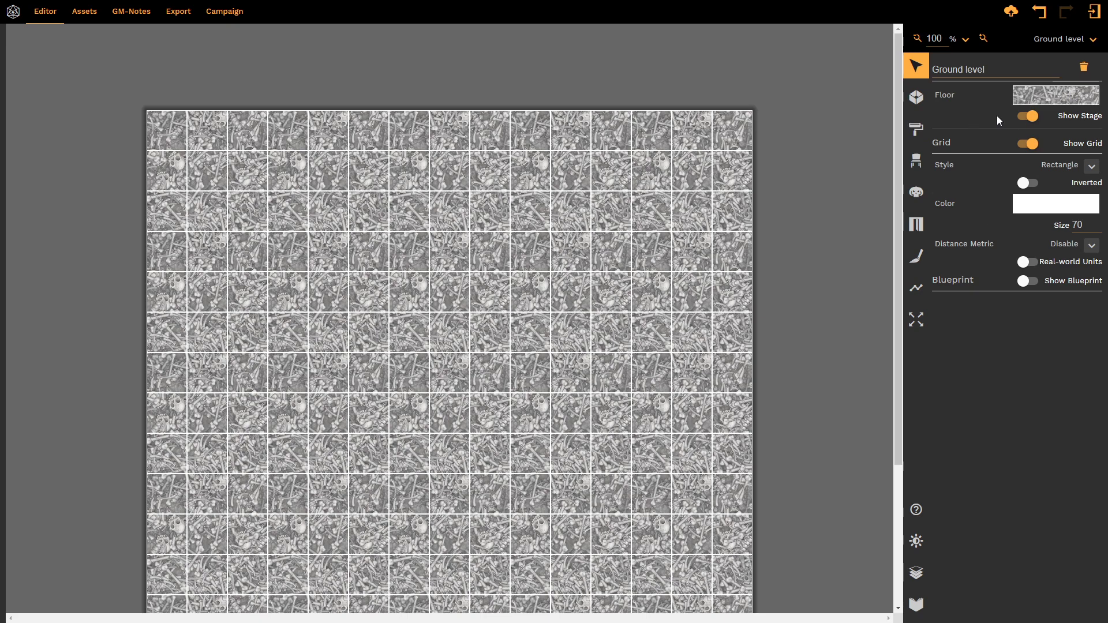
pyautogui.click(1025, 117)
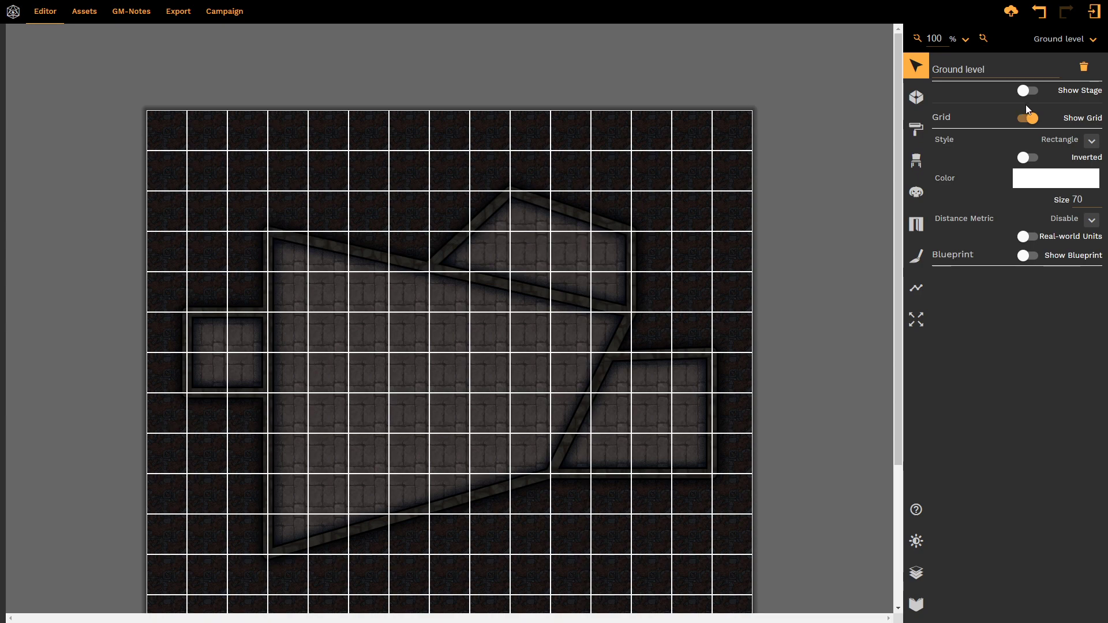
pyautogui.click(1027, 91)
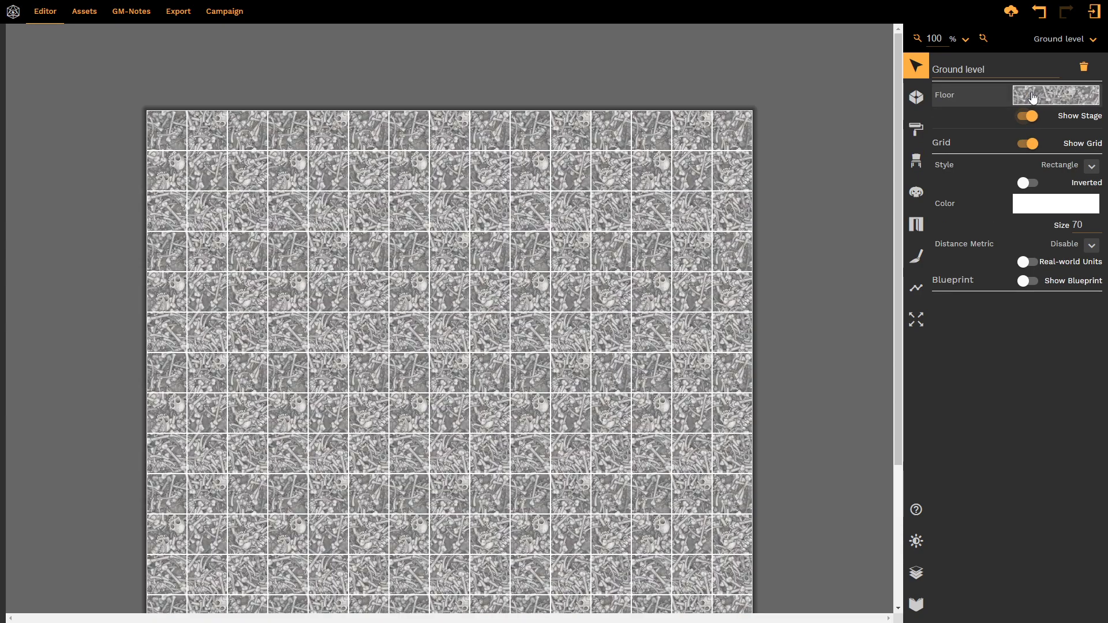
pyautogui.click(1027, 144)
pyautogui.click(1028, 146)
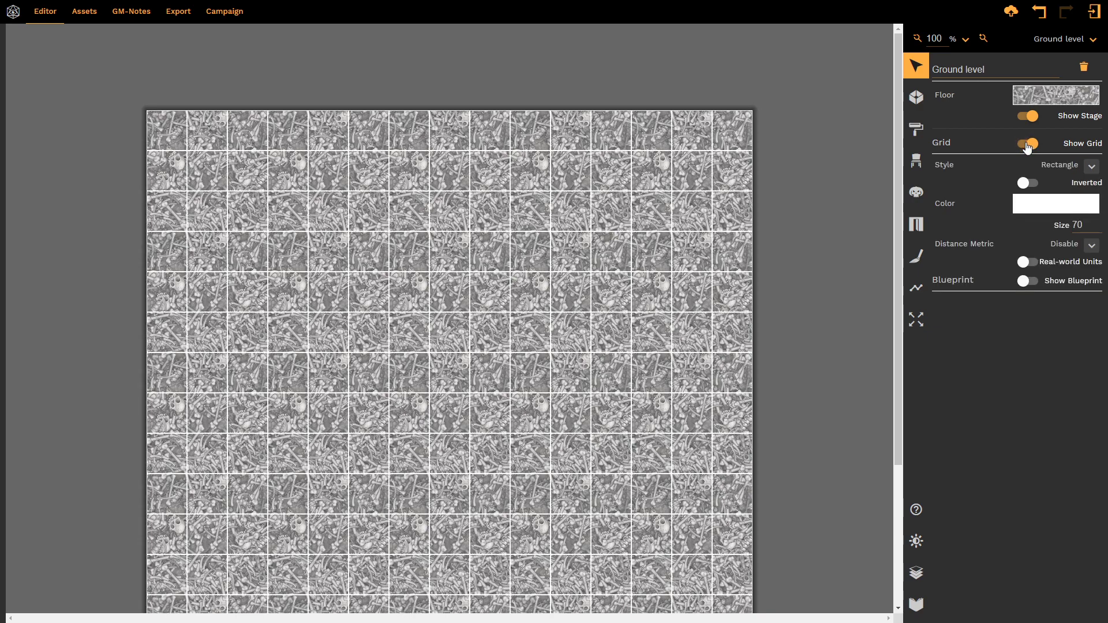
pyautogui.click(1028, 146)
pyautogui.click(1028, 145)
pyautogui.click(1027, 146)
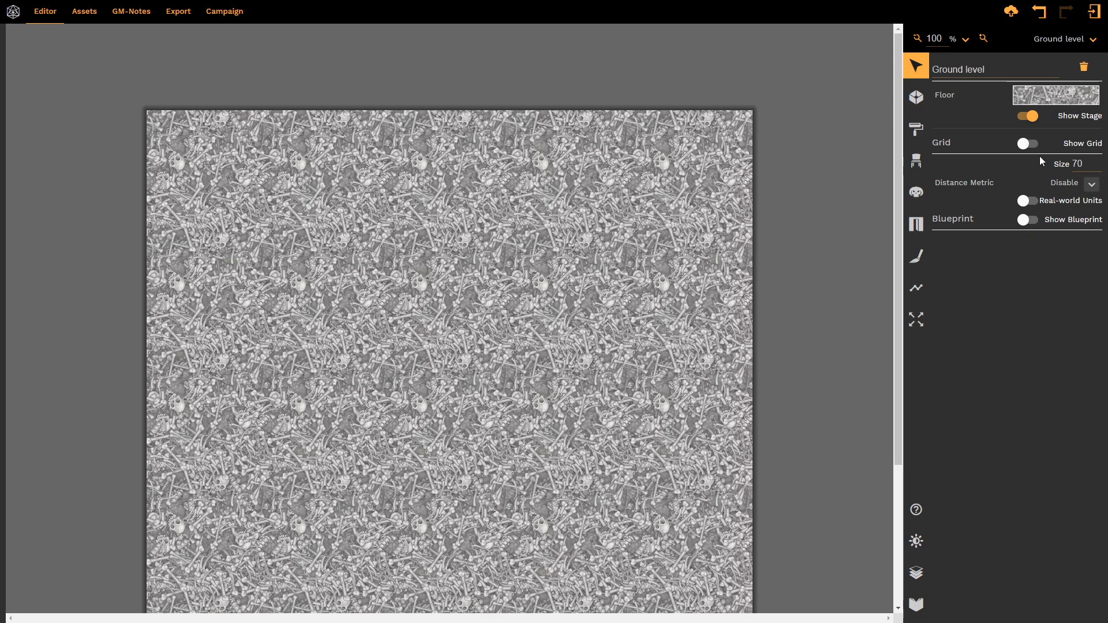
pyautogui.click(1037, 147)
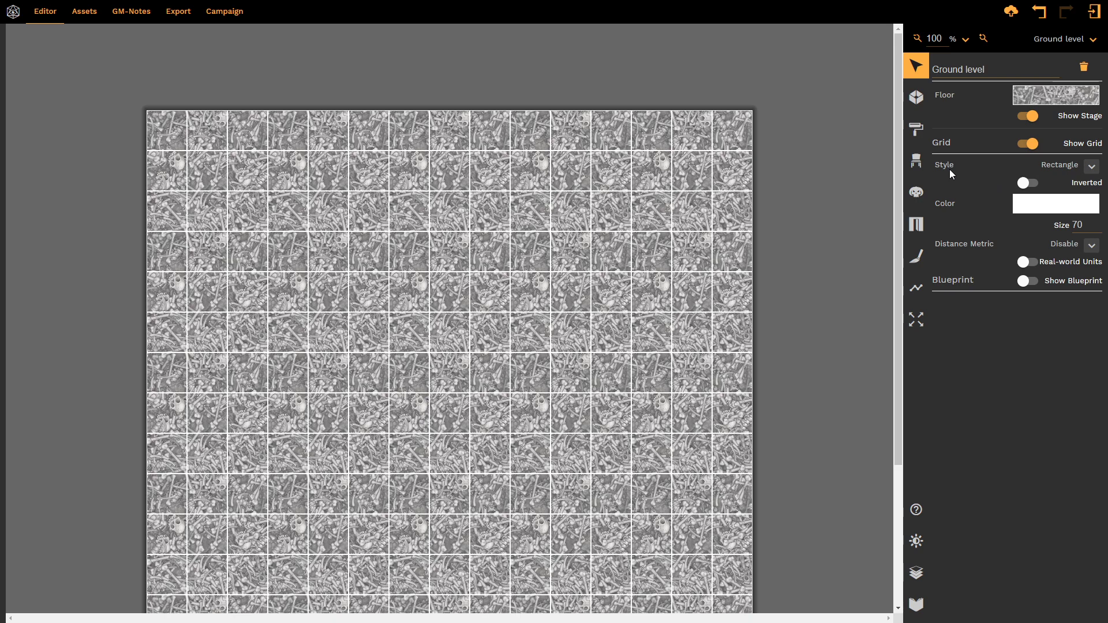
# Step: Try Dots, Plusses, Hexagon and Isometric grid styles, then settle on Rectangle
pyautogui.click(1091, 167)
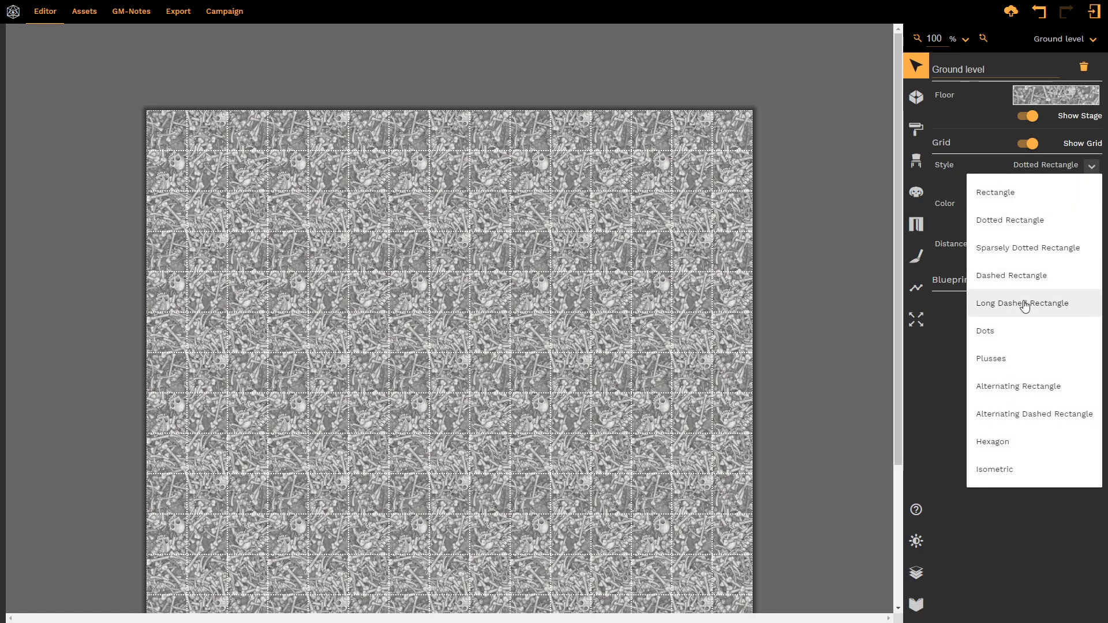
pyautogui.click(1013, 330)
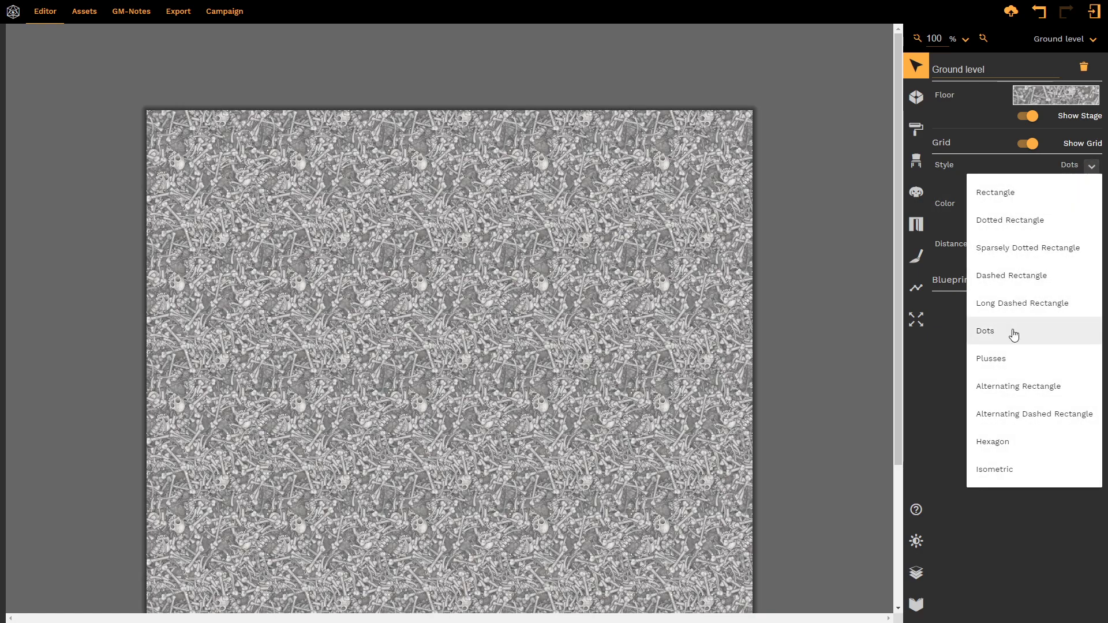
pyautogui.click(1097, 170)
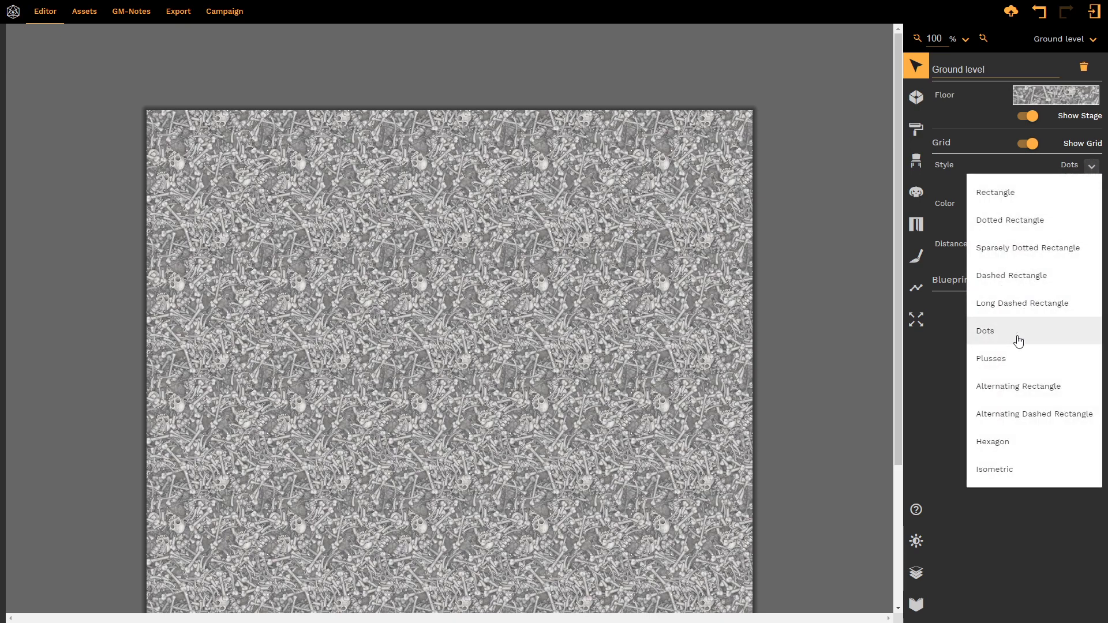
pyautogui.click(1009, 359)
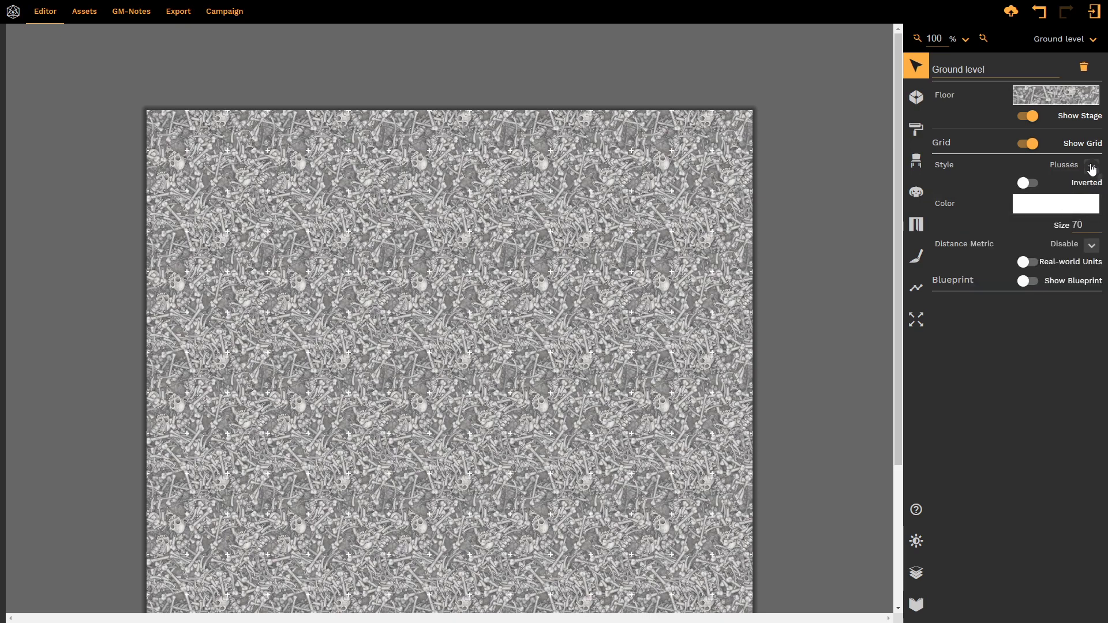
pyautogui.click(1092, 167)
pyautogui.click(1000, 441)
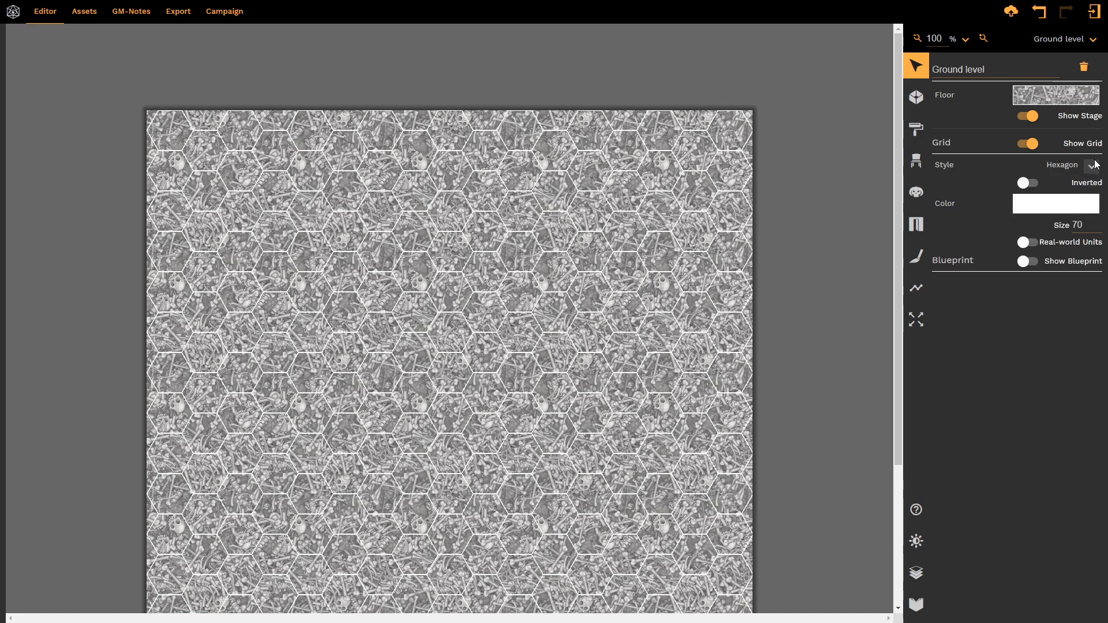
pyautogui.click(1092, 174)
pyautogui.click(993, 468)
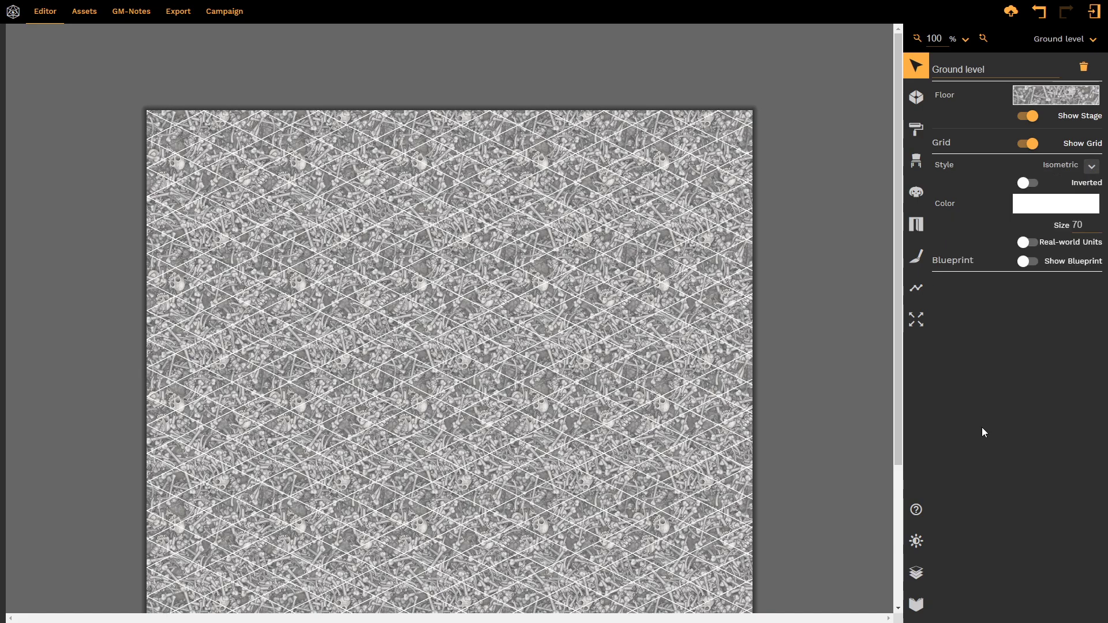
pyautogui.click(1092, 167)
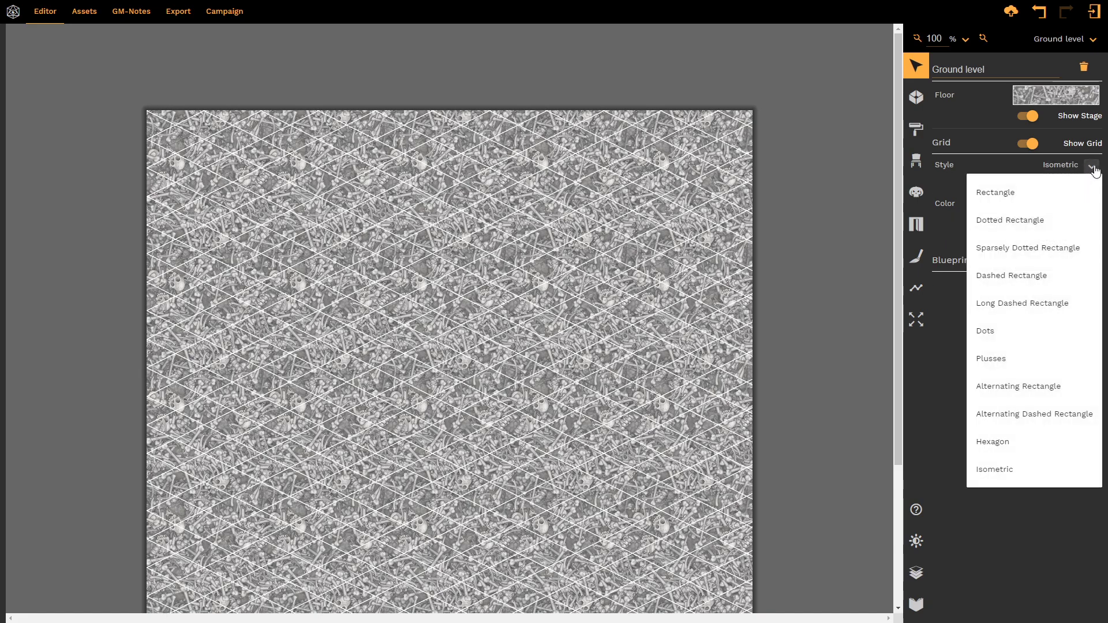
pyautogui.click(1038, 197)
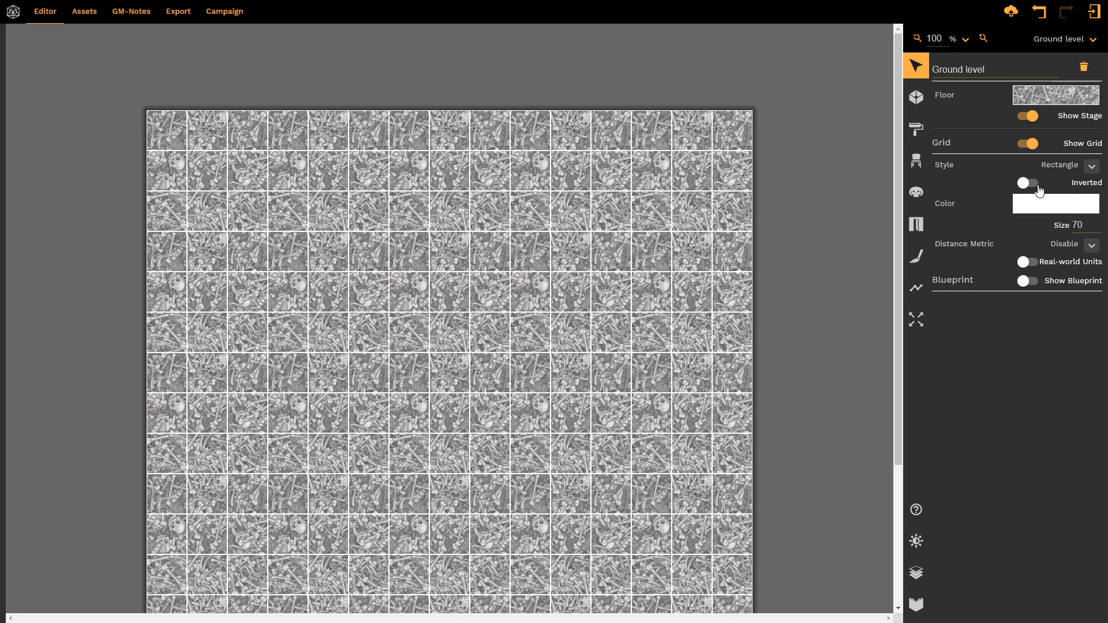
# Step: Draw a four-cornered rectangular walled room with a stone floor on the bone-floored ground level
pyautogui.click(917, 97)
pyautogui.click(349, 271)
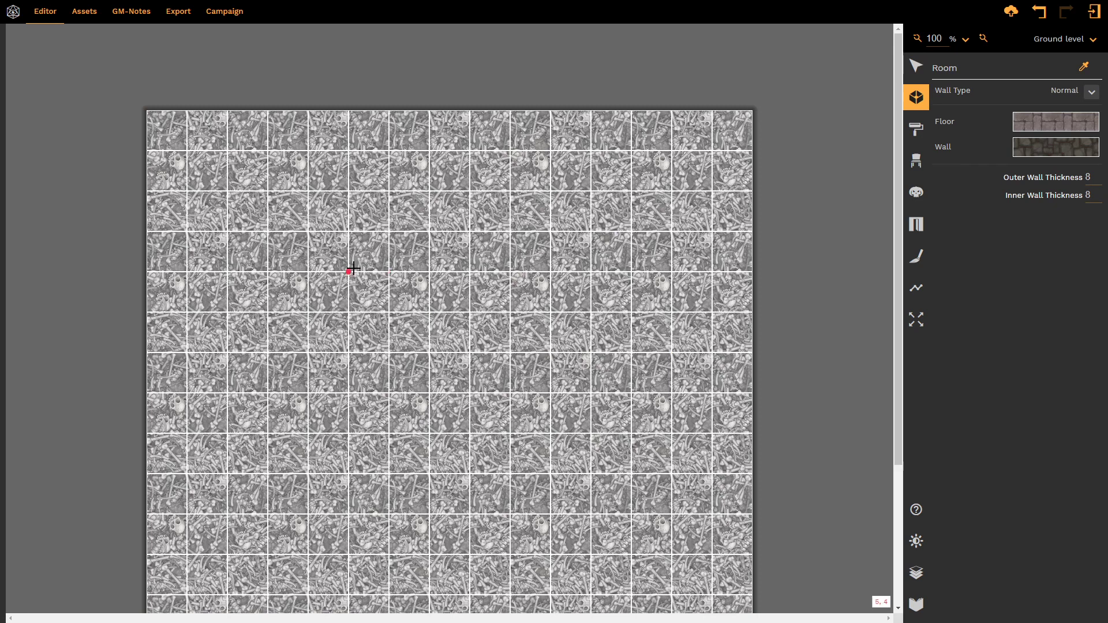
pyautogui.click(591, 271)
pyautogui.click(591, 474)
pyautogui.click(348, 473)
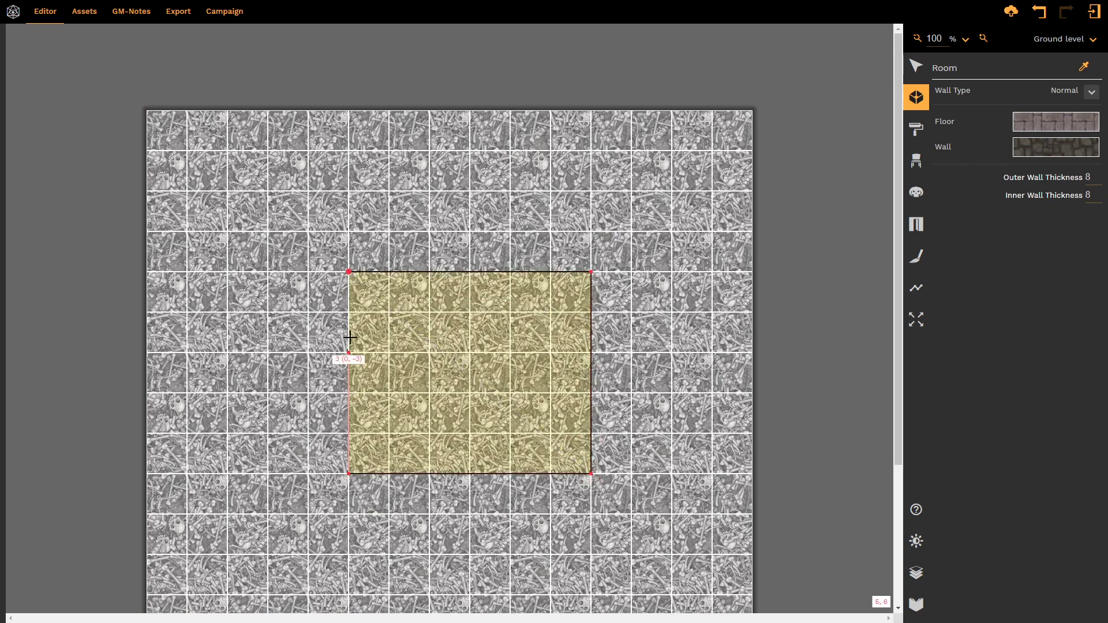
pyautogui.click(349, 271)
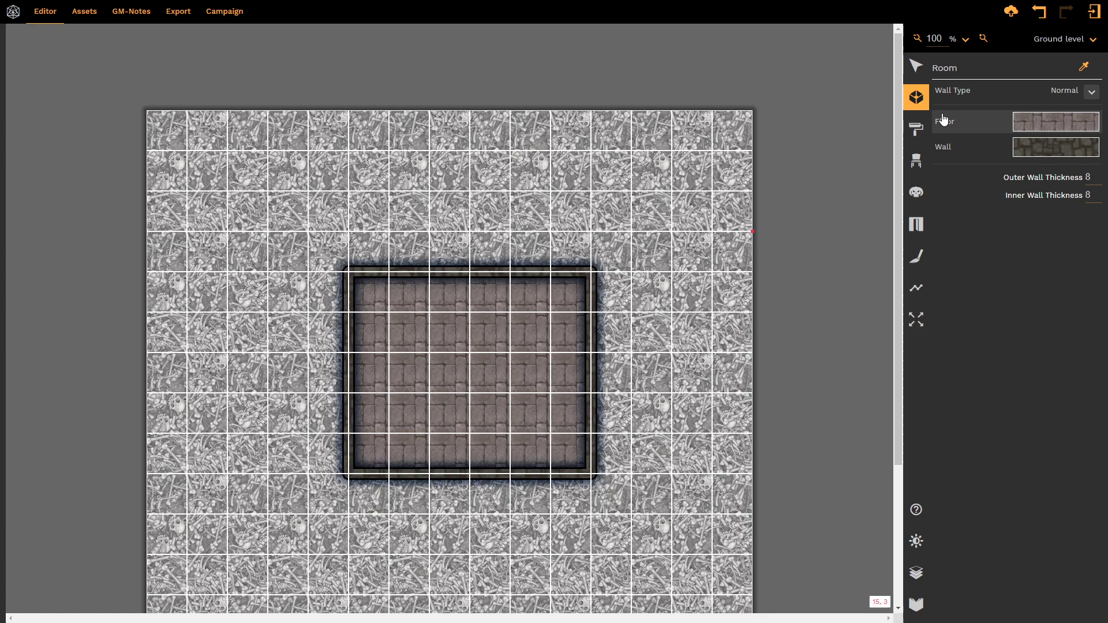
pyautogui.click(922, 67)
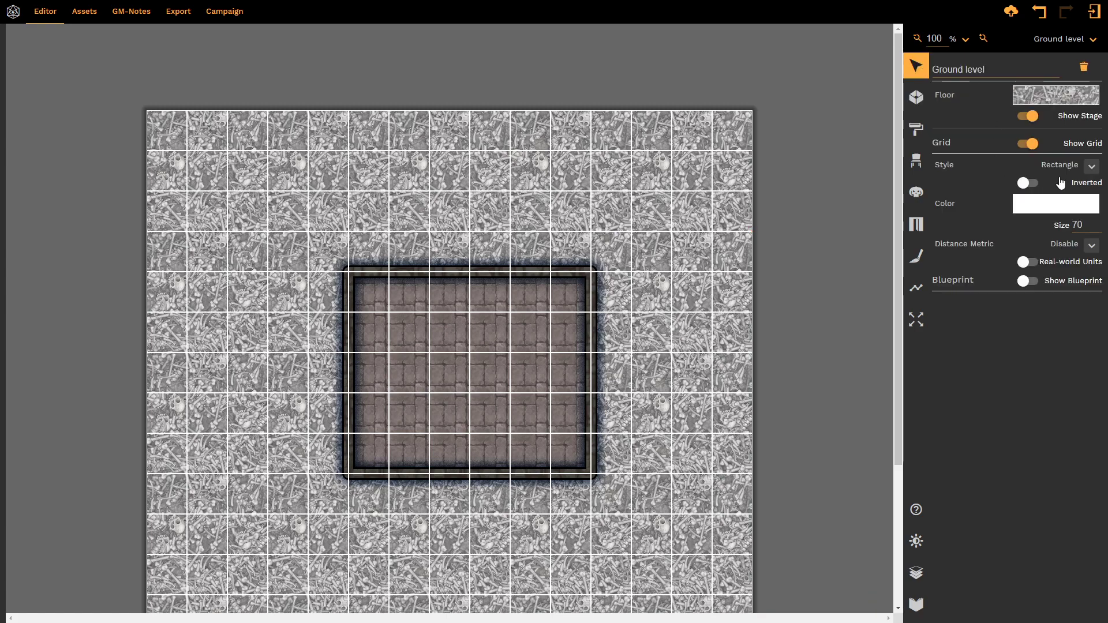
# Step: Invert the Ground level grid and drag its opacity slider fully to the left
pyautogui.click(1028, 184)
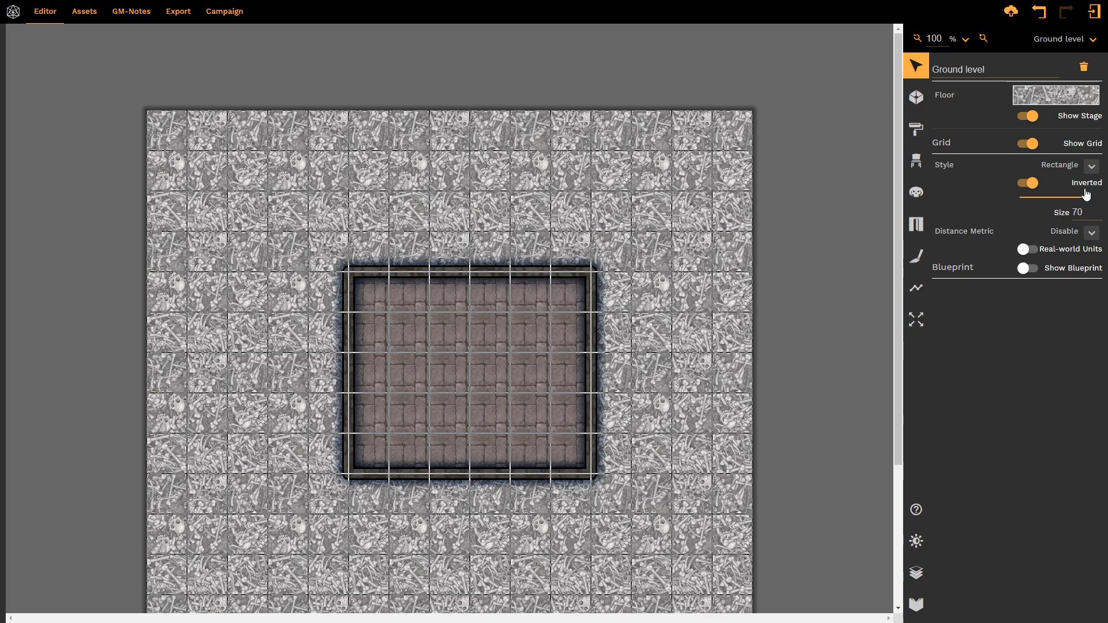
pyautogui.moveTo(1087, 199)
pyautogui.mouseDown()
pyautogui.moveTo(997, 215)
pyautogui.moveTo(1099, 213)
pyautogui.mouseUp()
# Step: Turn grid inversion off and recolour the grid lines pure black at 39 alpha
pyautogui.click(1025, 183)
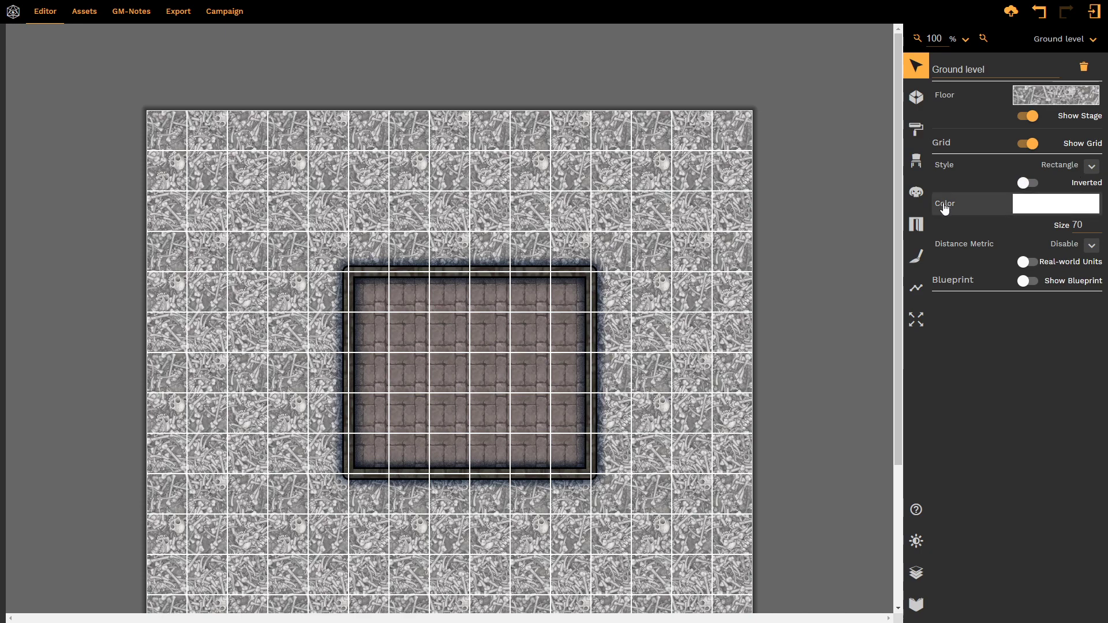
pyautogui.click(1025, 206)
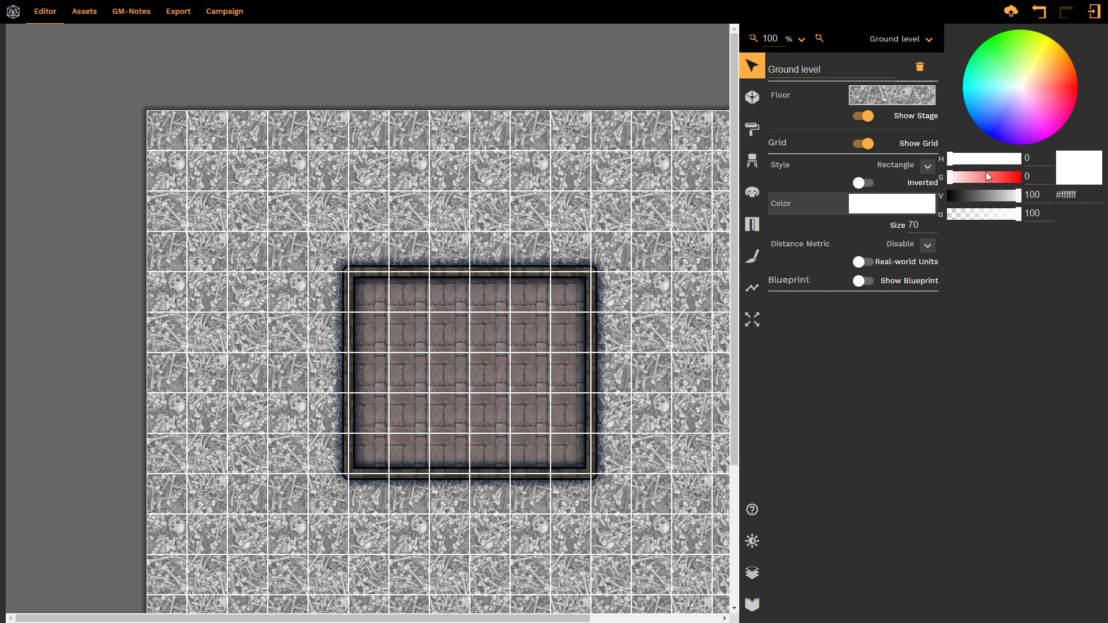
pyautogui.click(971, 197)
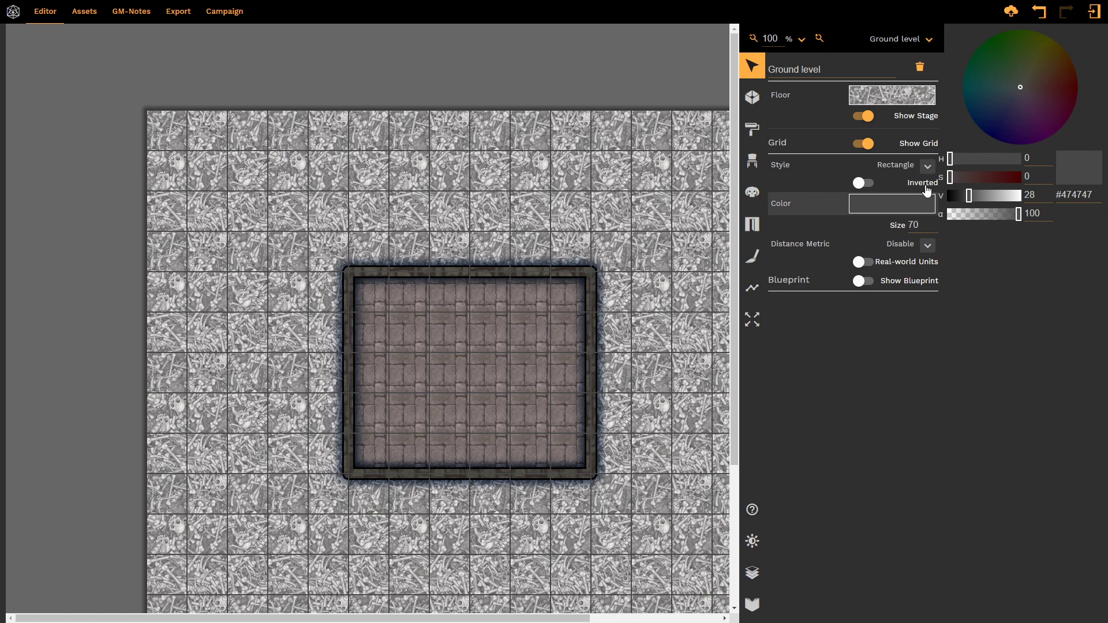
pyautogui.moveTo(989, 178); pyautogui.dragTo(1002, 178)
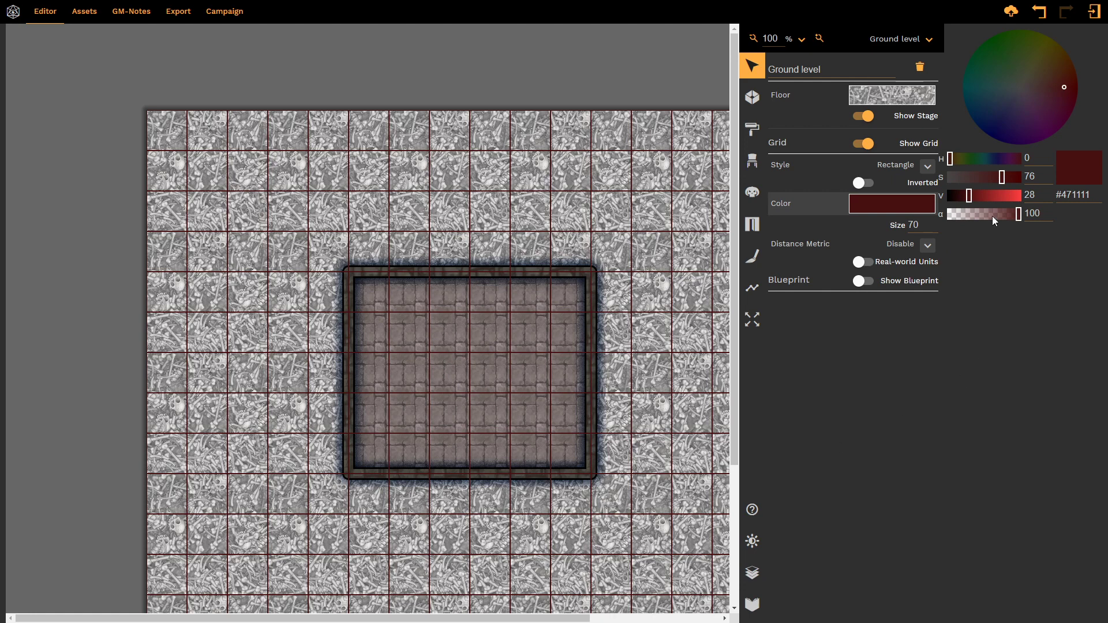
pyautogui.moveTo(992, 216); pyautogui.dragTo(978, 217)
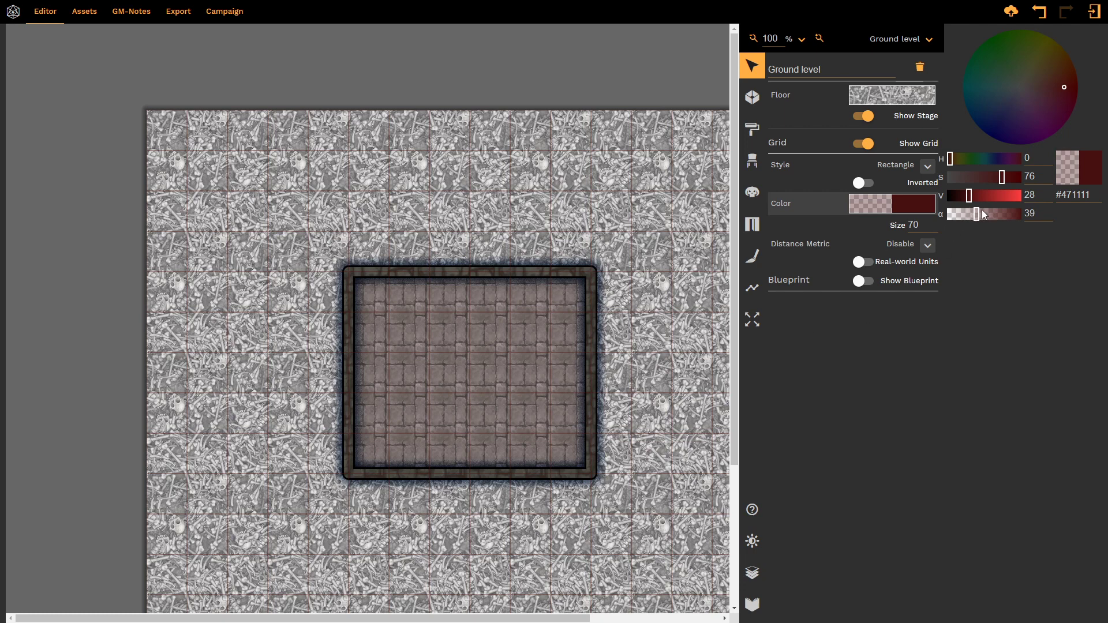
pyautogui.moveTo(969, 195); pyautogui.dragTo(882, 194)
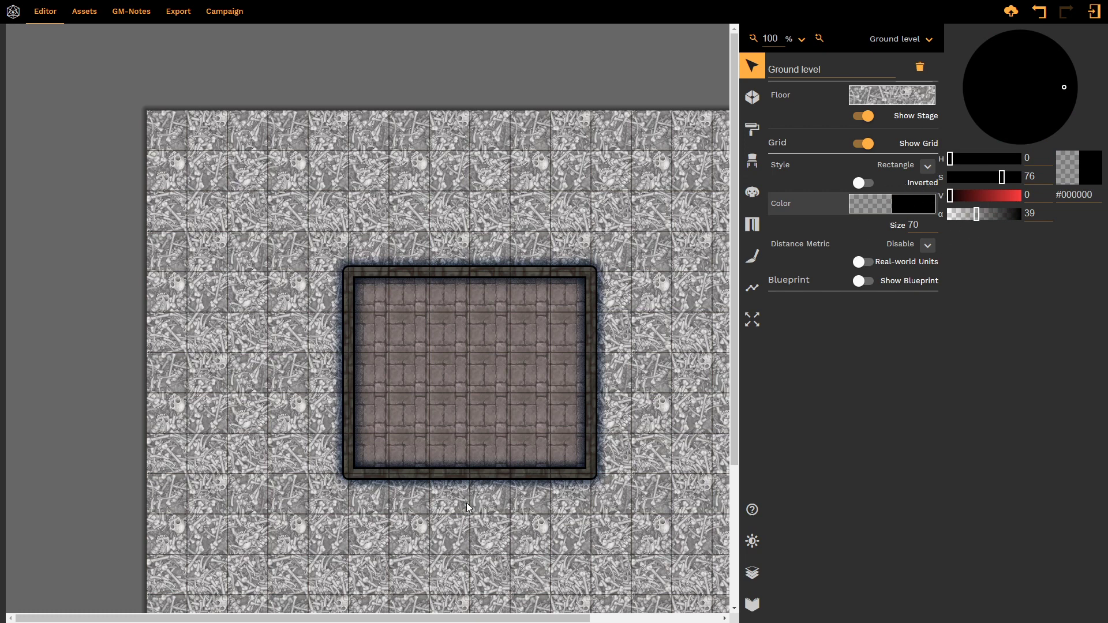
pyautogui.click(819, 209)
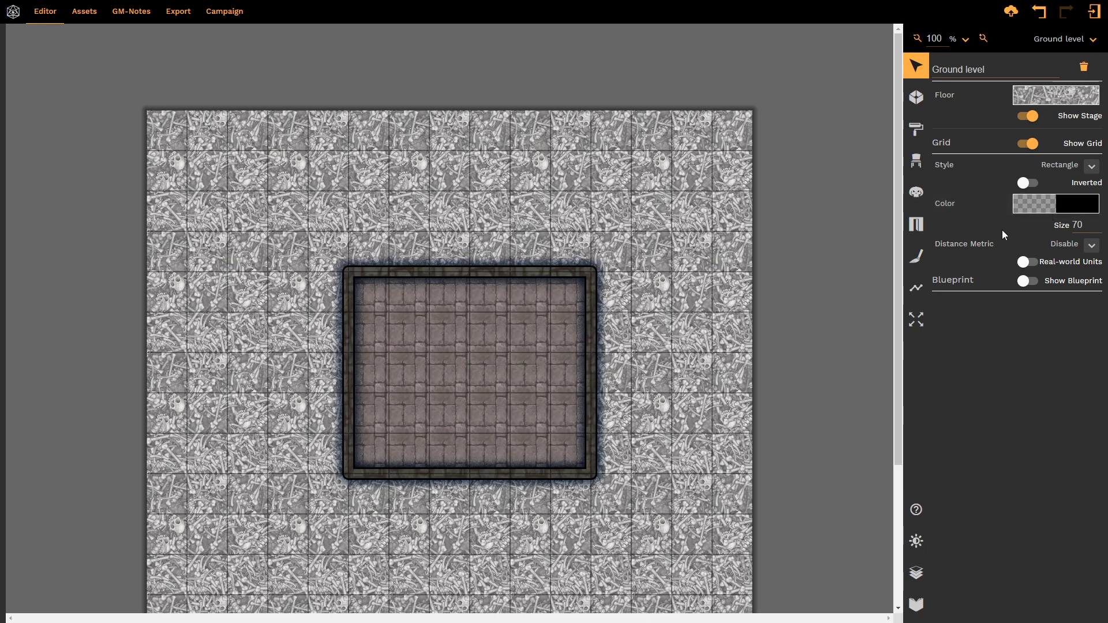
# Step: Select the grid's size-70 Size field and bring up the Distance Metric choices
pyautogui.click(1096, 225)
pyautogui.click(1093, 246)
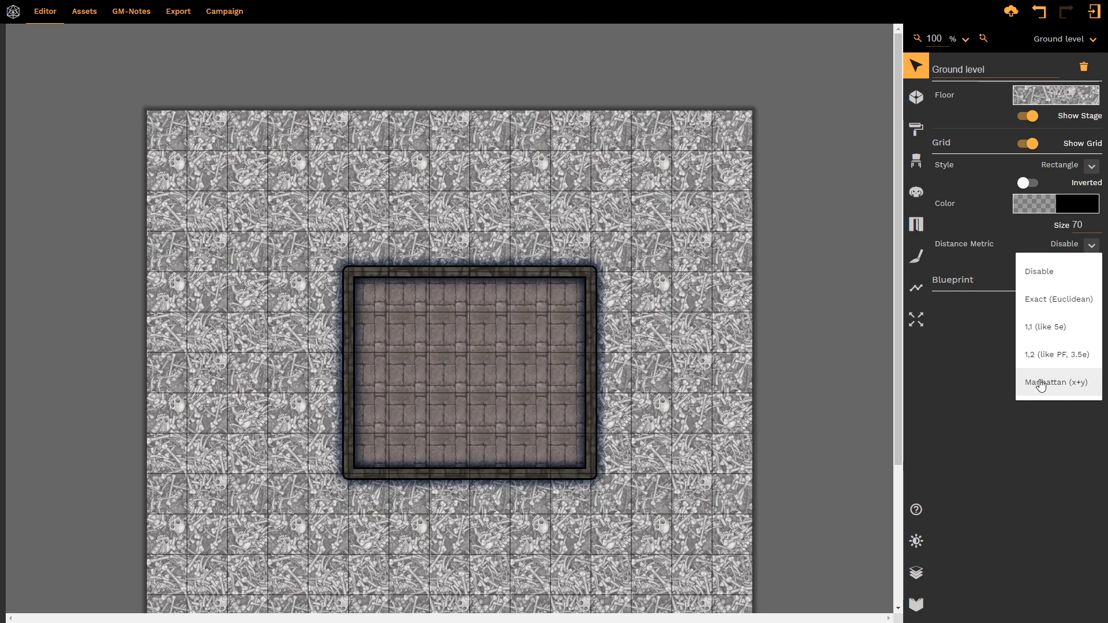
# Step: Leave the distance metric unchanged and enable Real-world Units, keeping 5 ft per square
pyautogui.click(1002, 355)
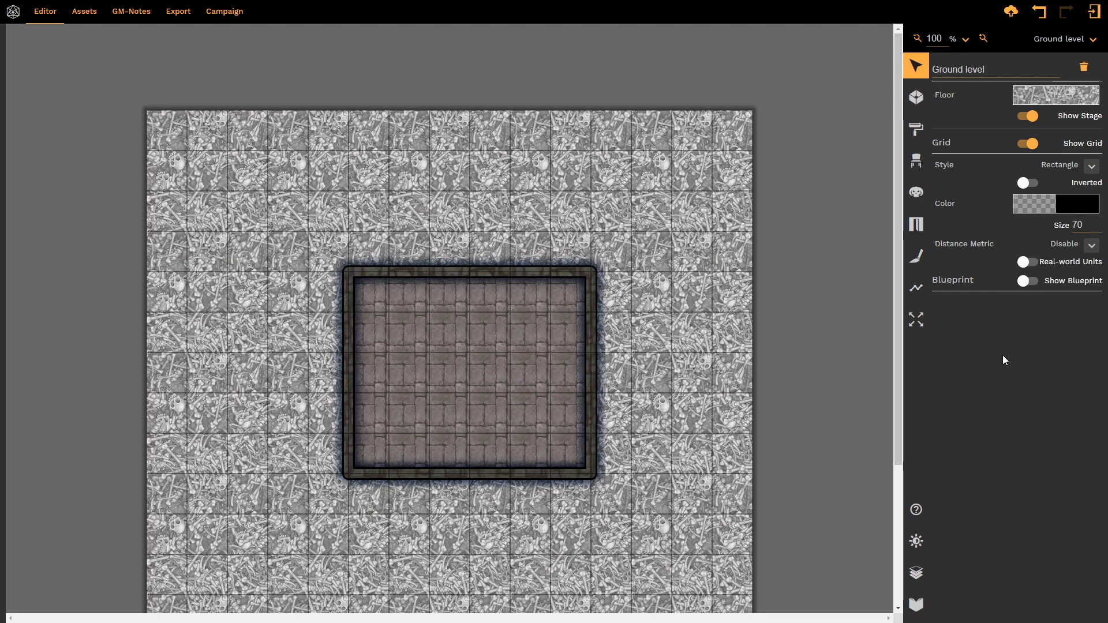
pyautogui.click(1033, 267)
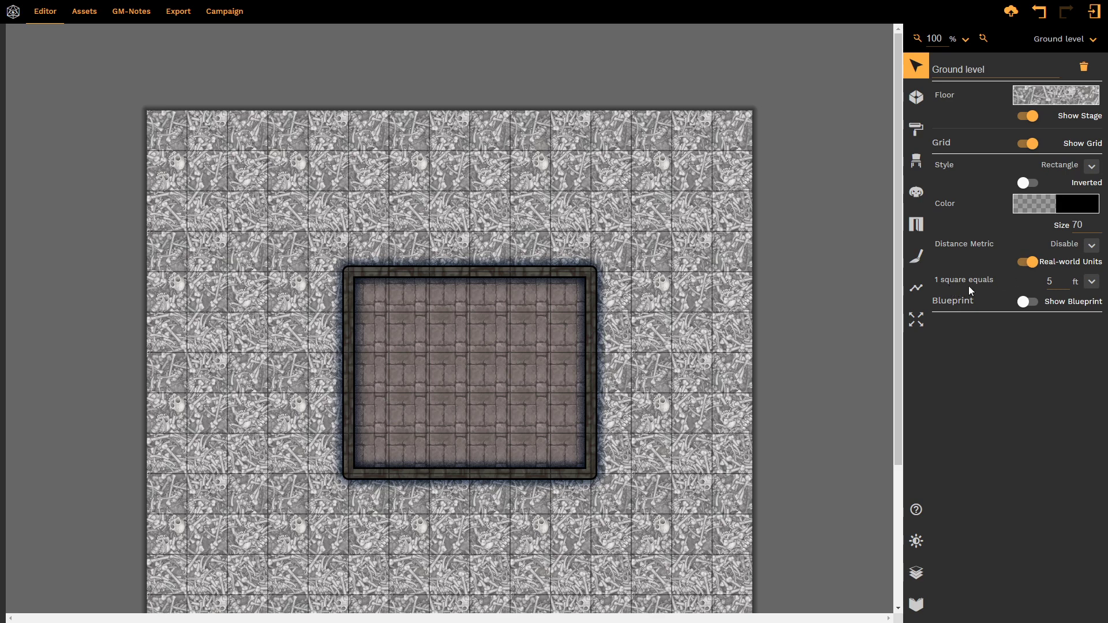
pyautogui.click(1094, 289)
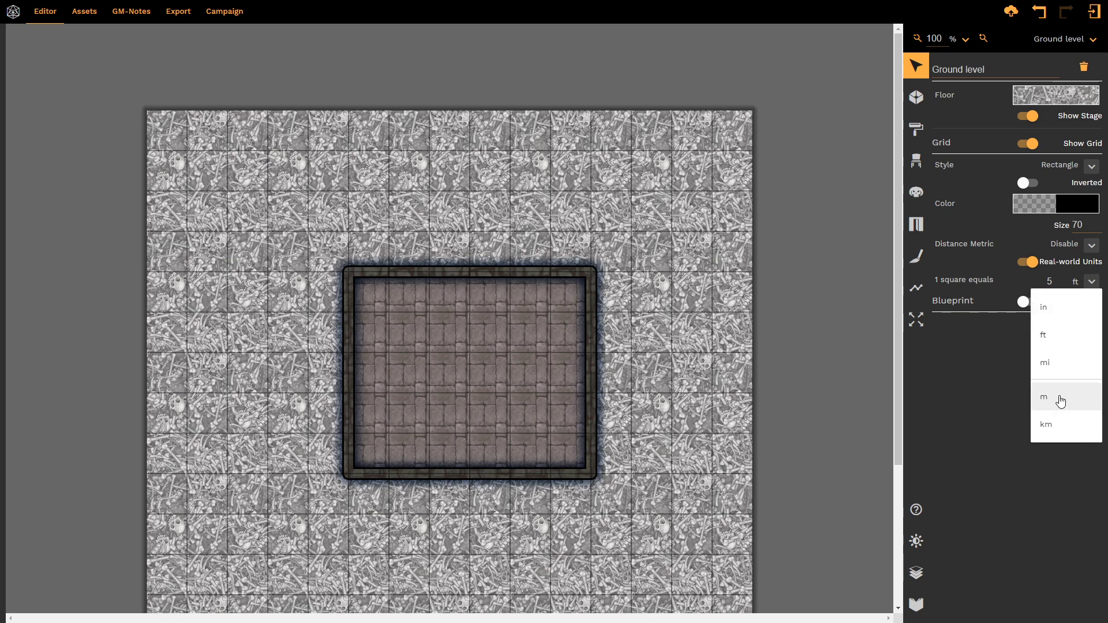
pyautogui.click(1060, 351)
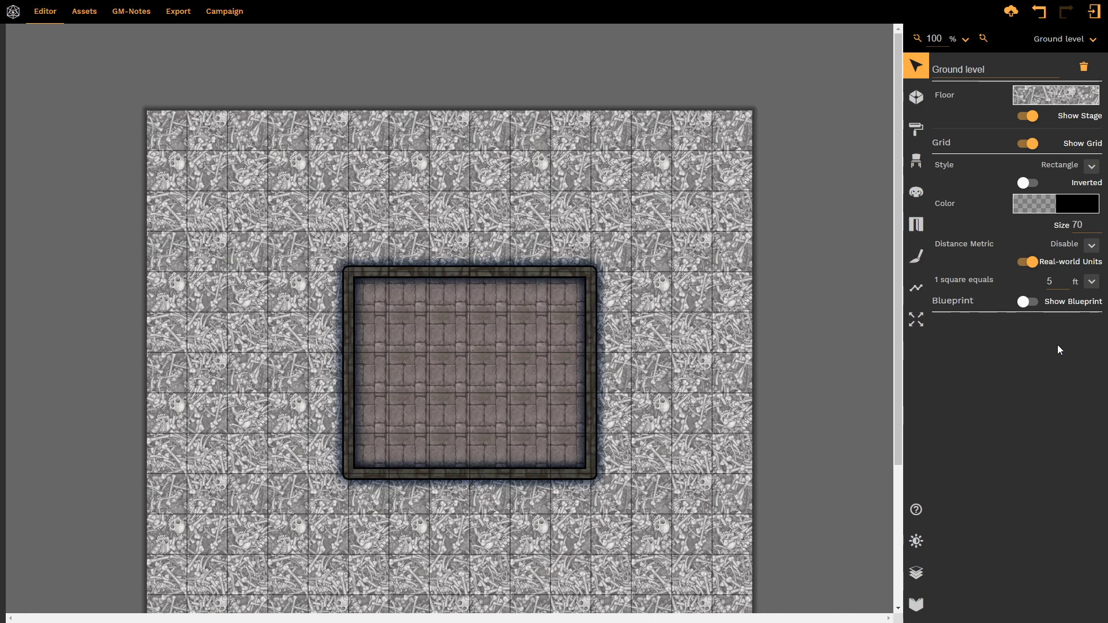